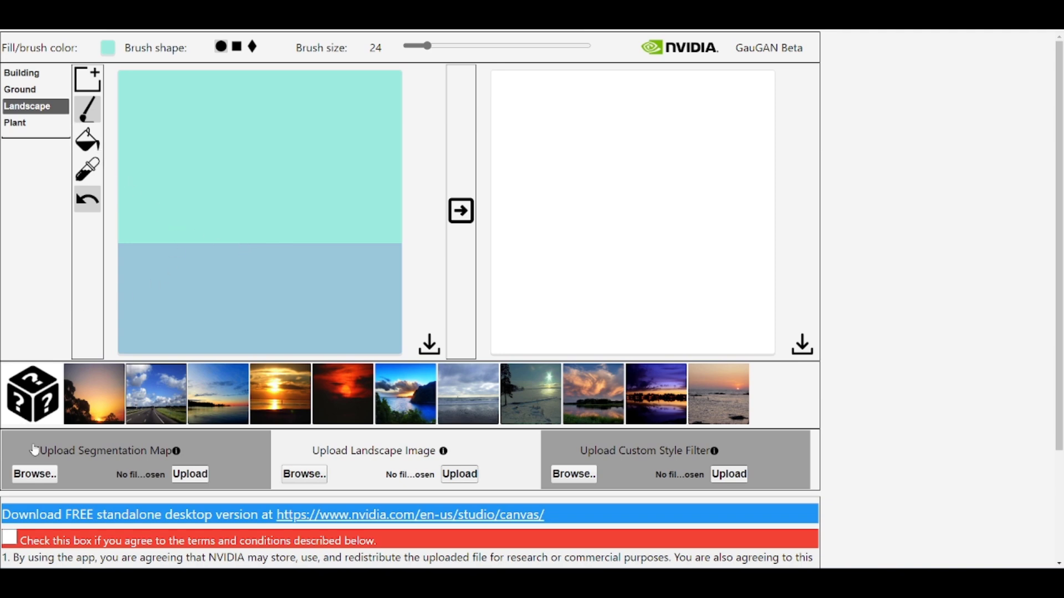
- Tick the terms-and-conditions agreement checkbox and return to the canvas
scroll(114, 305, "down", 3)
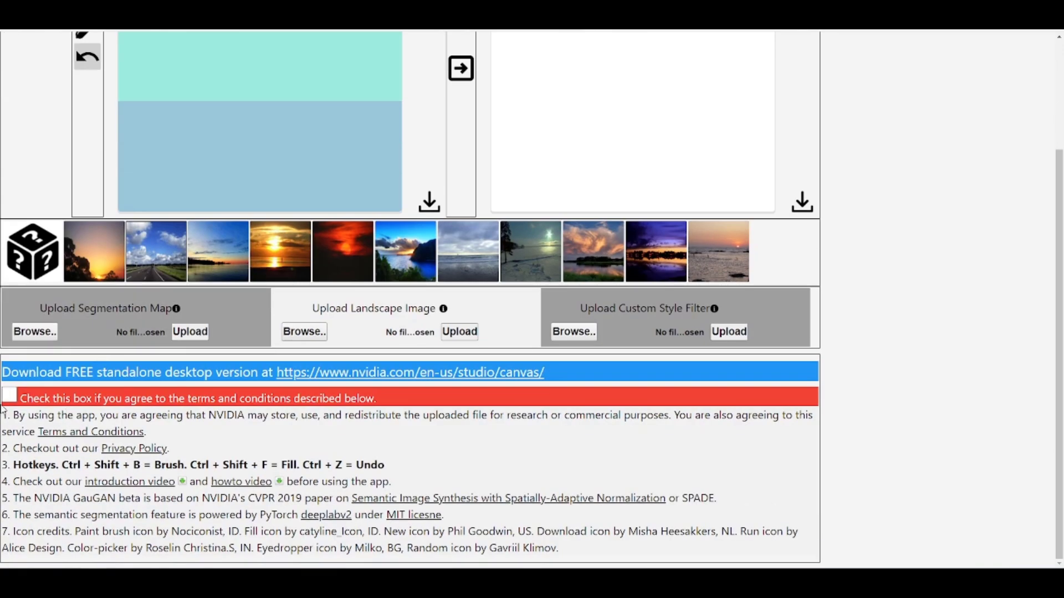
left_click(10, 397)
scroll(113, 415, "up", 2)
scroll(135, 433, "up", 1)
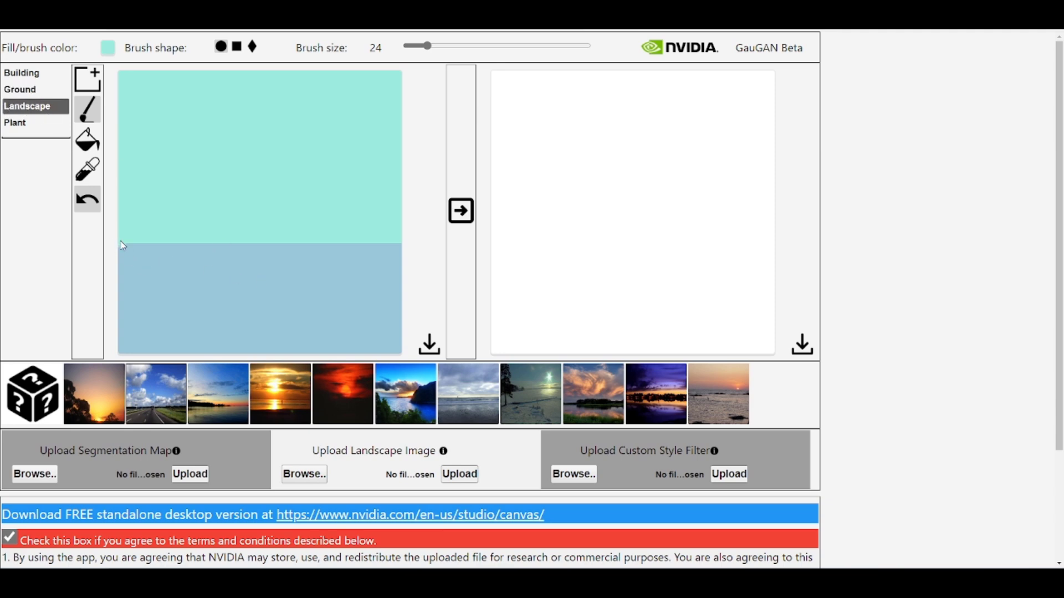
- Make the horizon wavy, paint a Bush band along it to the right edge, and render
left_click_drag(123, 245, 402, 244)
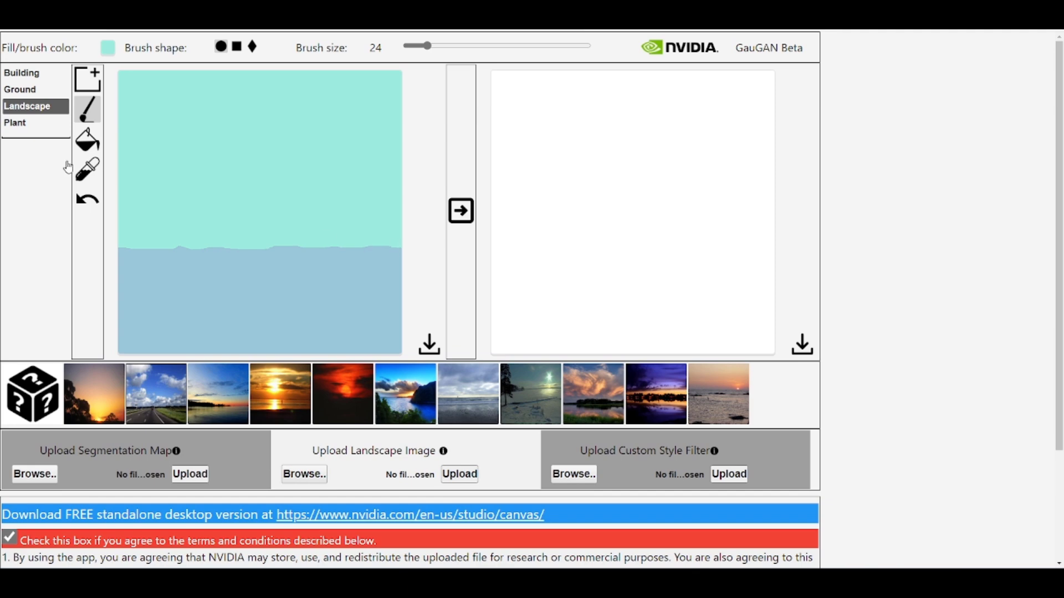
left_click(27, 124)
left_click(27, 156)
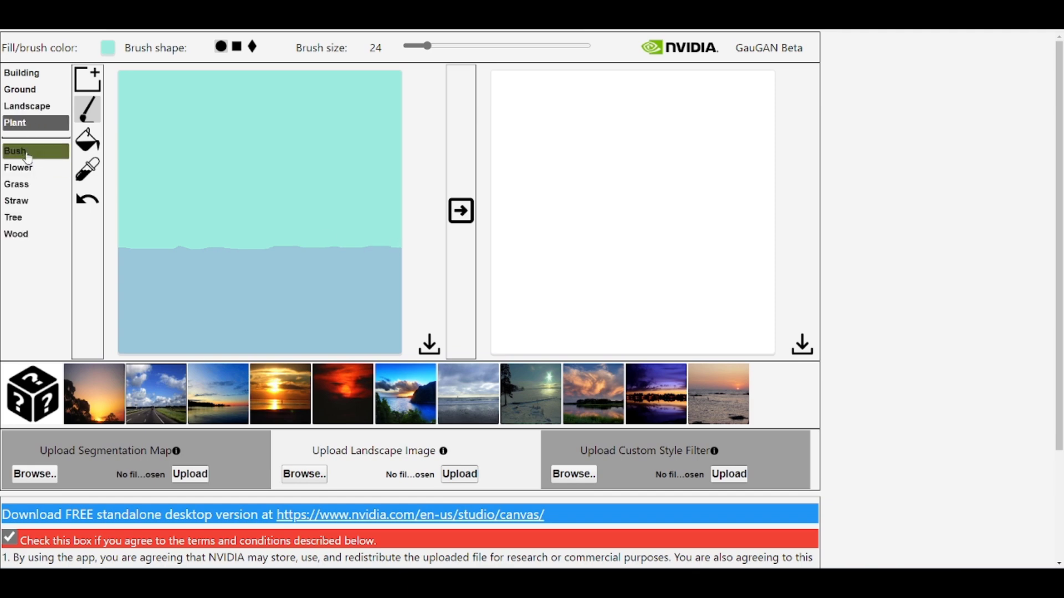
mouse_move(159, 256)
left_mouse_down()
mouse_move(187, 210)
mouse_move(169, 256)
mouse_move(192, 214)
mouse_move(244, 247)
mouse_move(274, 230)
mouse_move(302, 235)
mouse_move(296, 242)
mouse_move(316, 224)
mouse_move(361, 254)
mouse_move(122, 250)
left_mouse_up()
left_click_drag(384, 251, 408, 246)
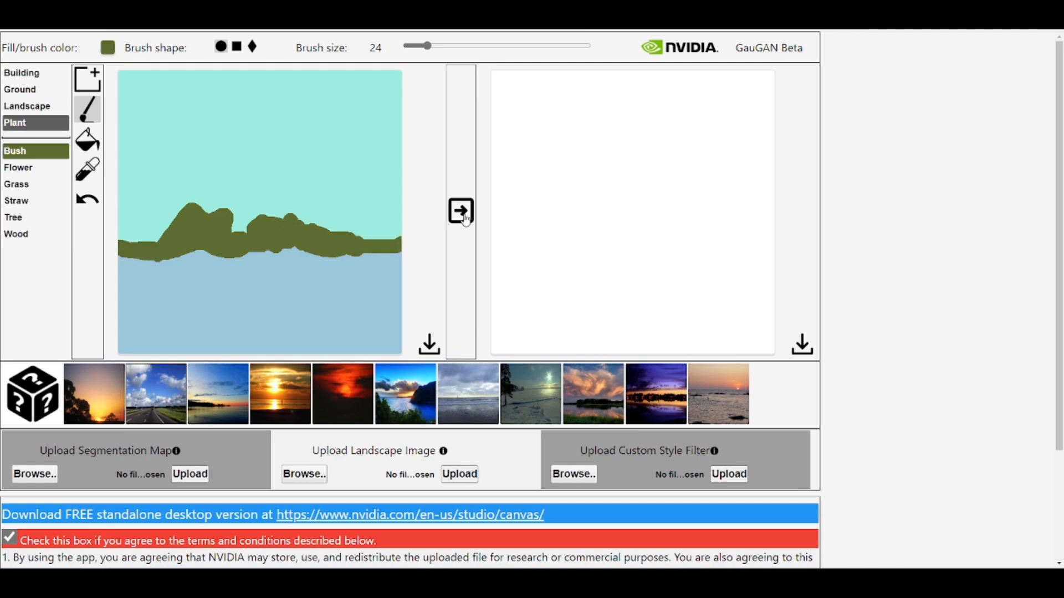
left_click(461, 211)
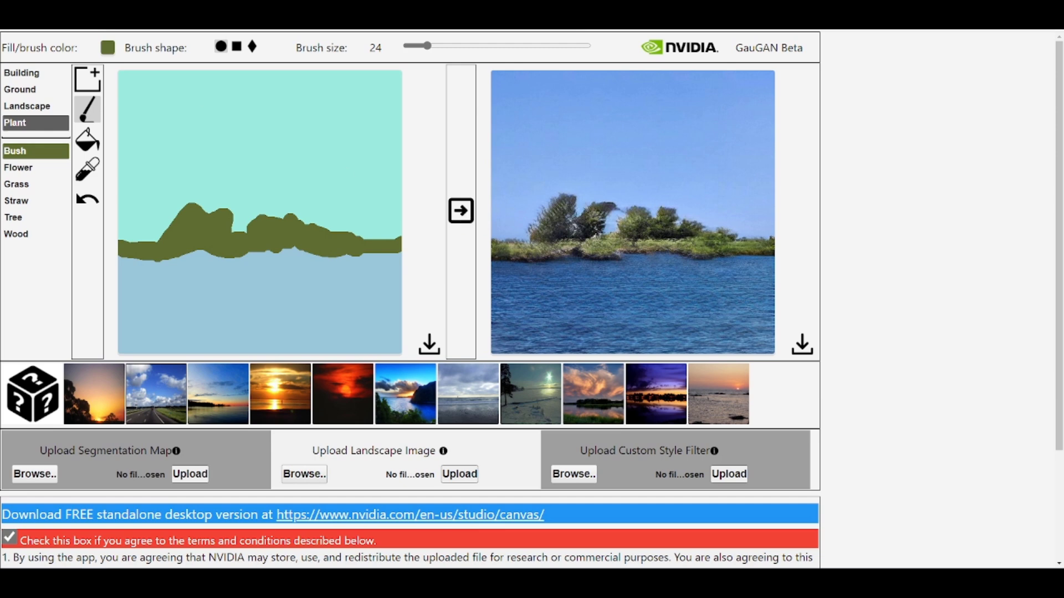
- Try the sunset-clouds and sun-over-water styles, ending on the purple-dusk style
left_click(31, 80)
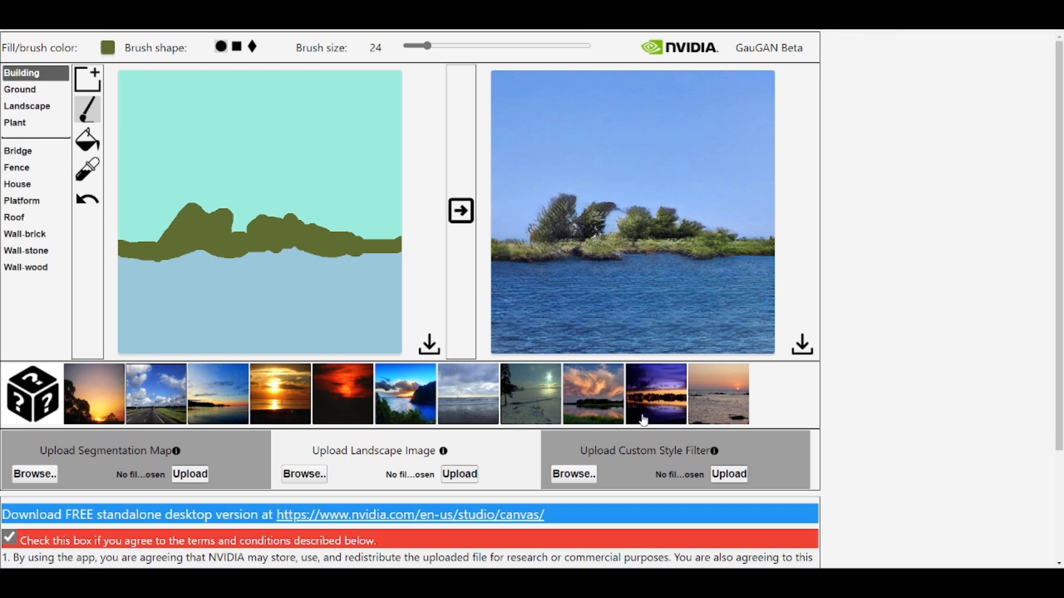
left_click(588, 405)
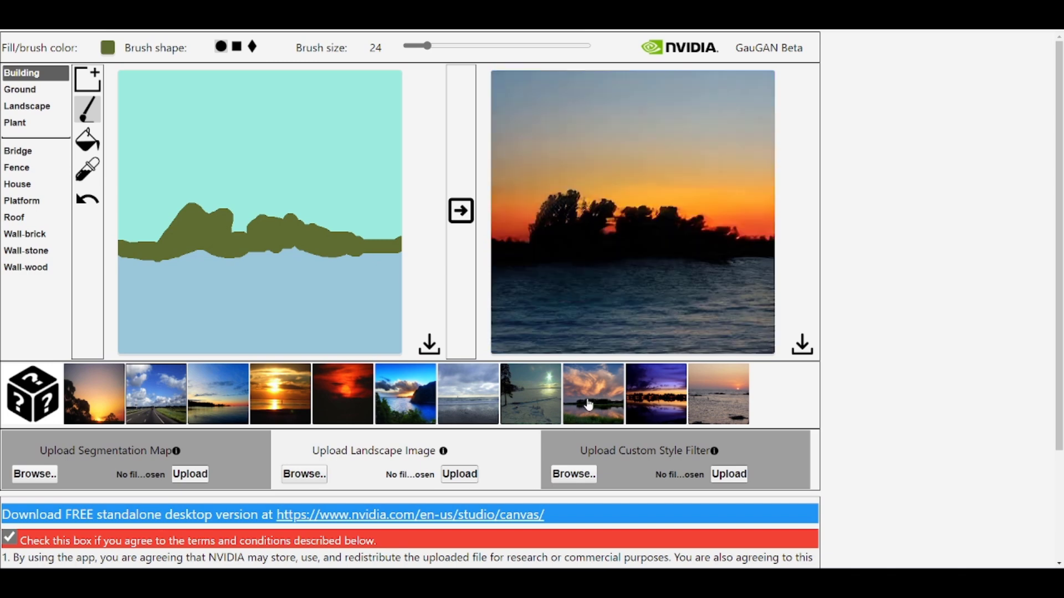
left_click(267, 386)
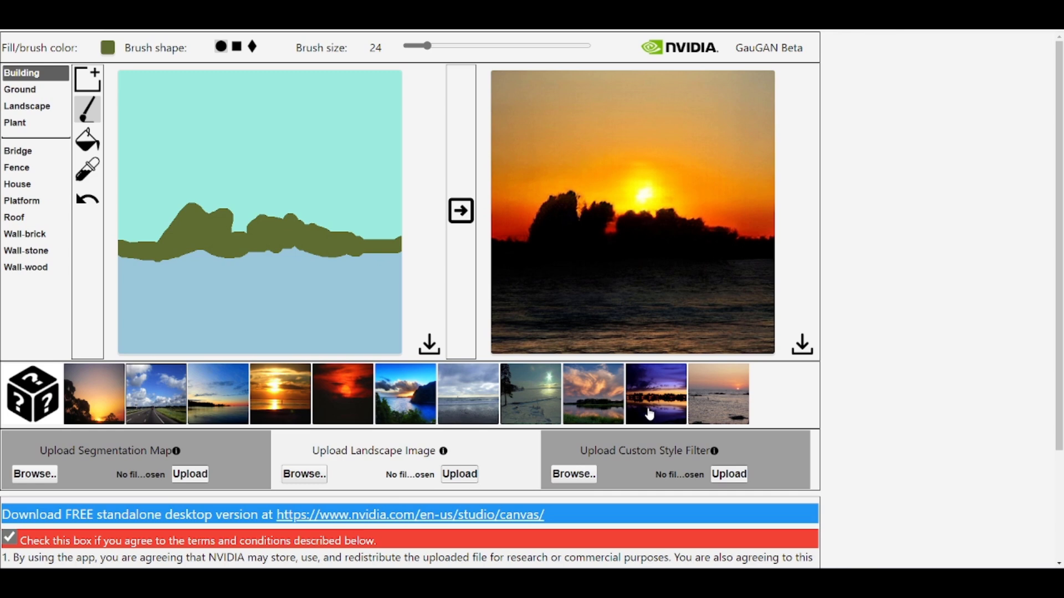
left_click(650, 415)
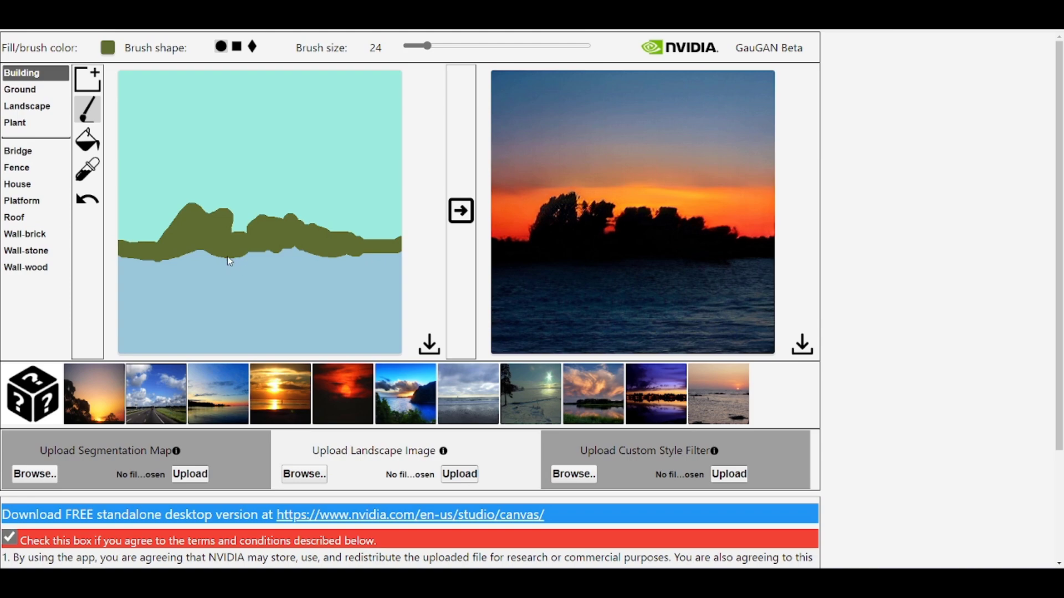
scroll(388, 359, "down", 3)
scroll(388, 359, "up", 3)
- Reload the NVIDIA Canvas product page and browse down through its content
key("F5")
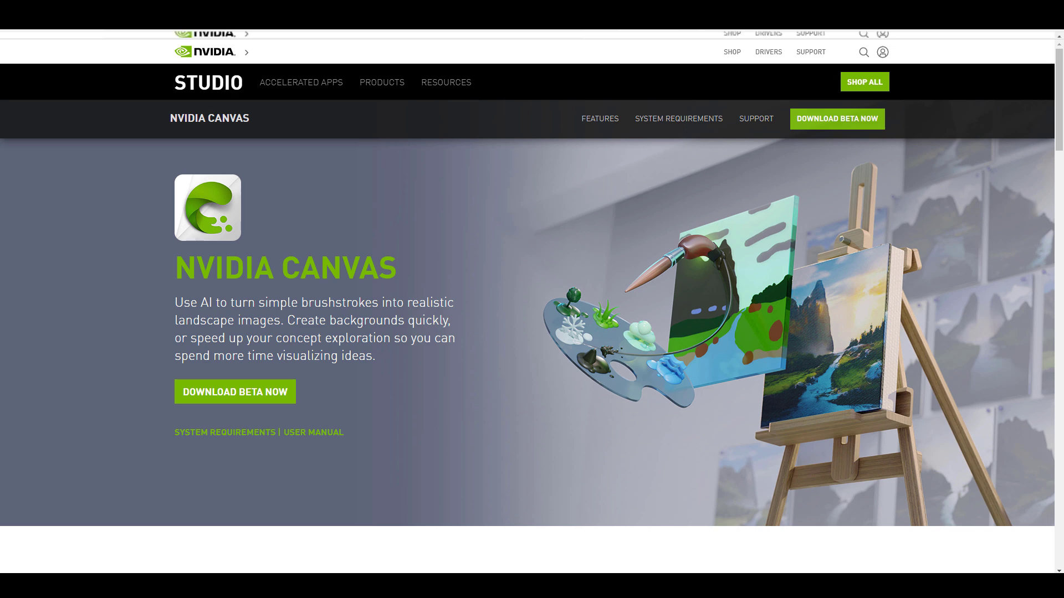
scroll(587, 293, "down", 3)
scroll(587, 291, "down", 2)
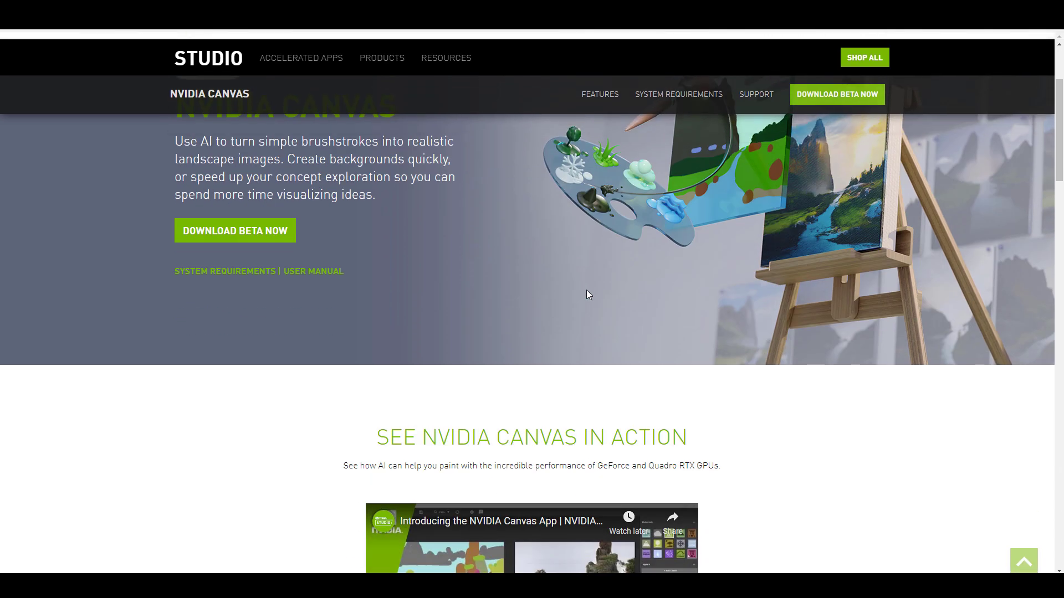
scroll(712, 251, "down", 3)
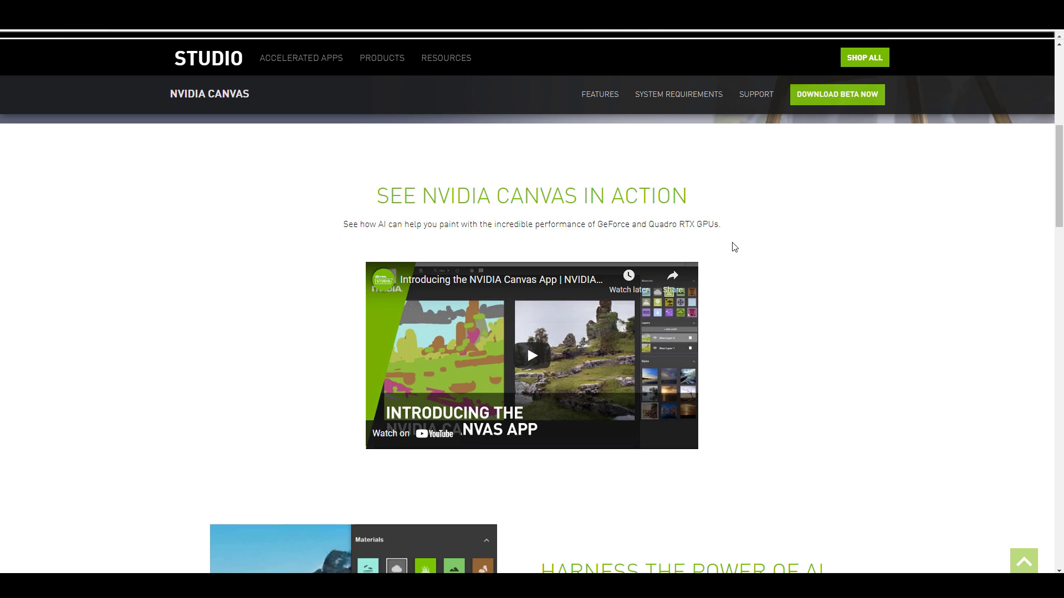
scroll(734, 245, "down", 3)
scroll(748, 237, "down", 3)
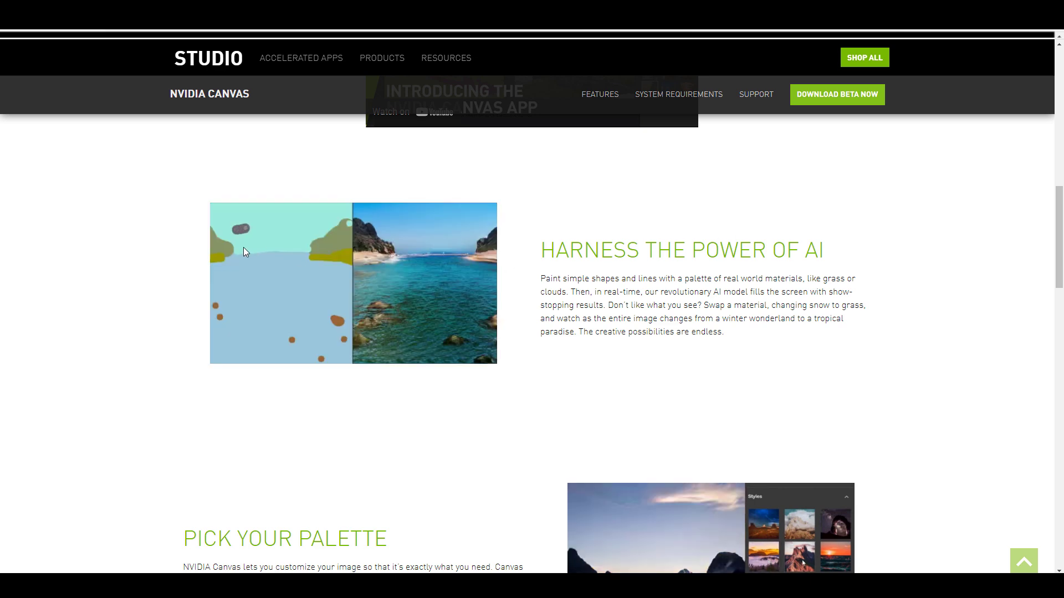
scroll(749, 253, "down", 4)
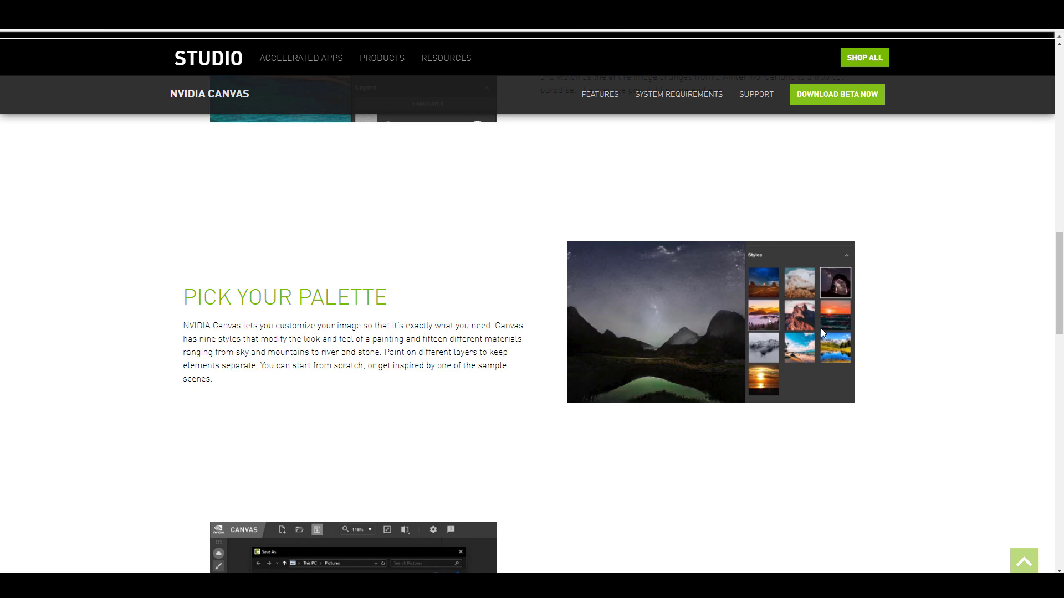
scroll(821, 330, "down", 4)
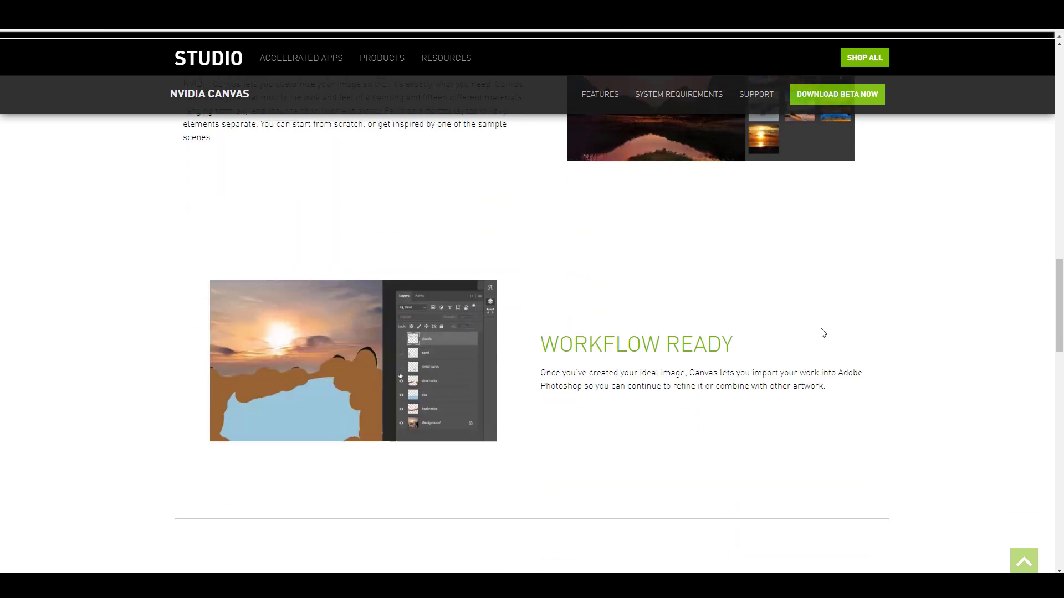
scroll(823, 333, "down", 3)
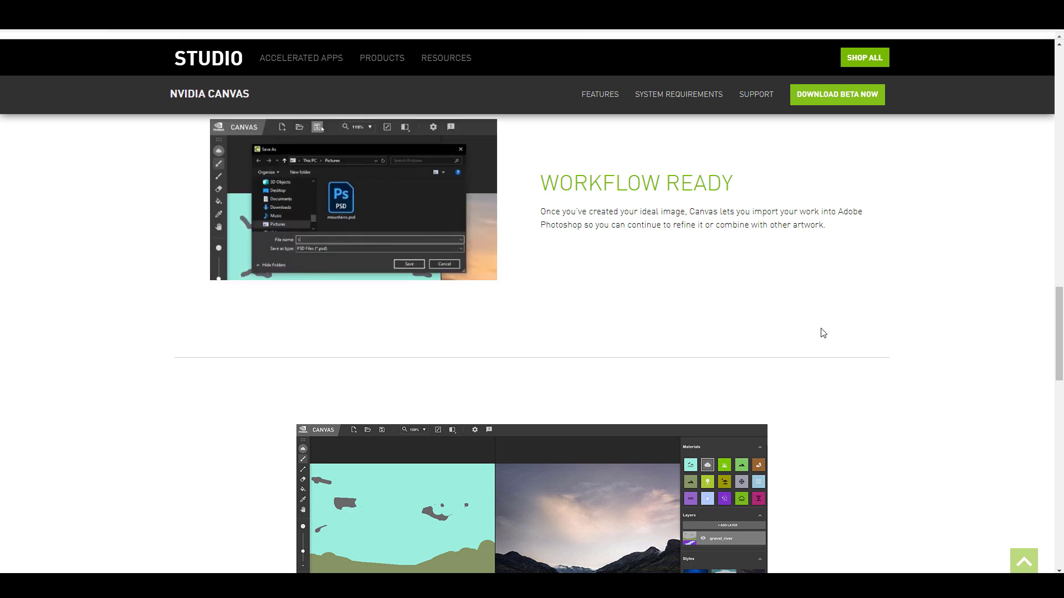
scroll(823, 333, "down", 4)
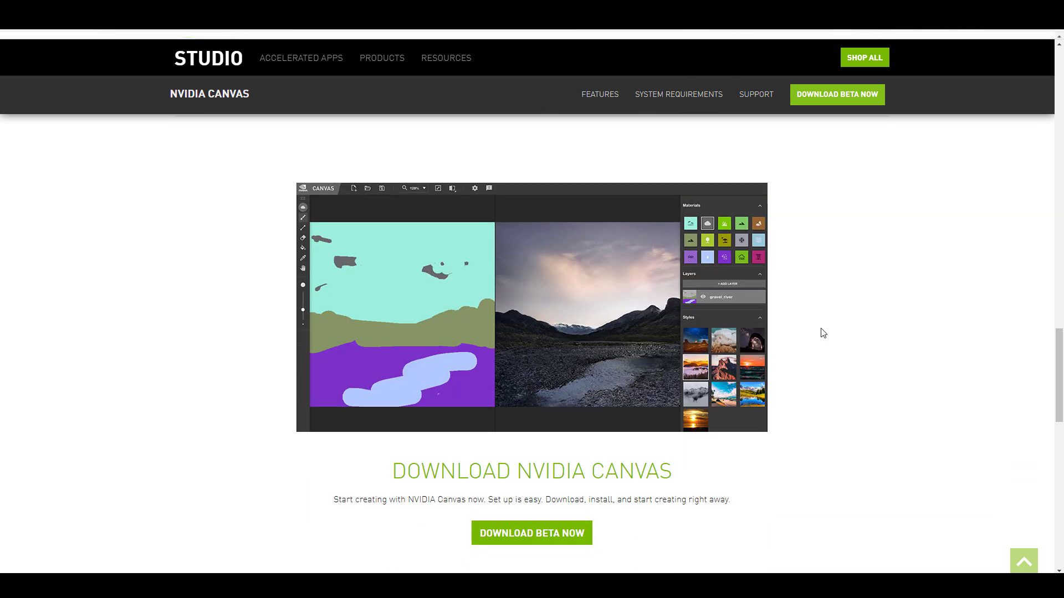
scroll(823, 333, "down", 5)
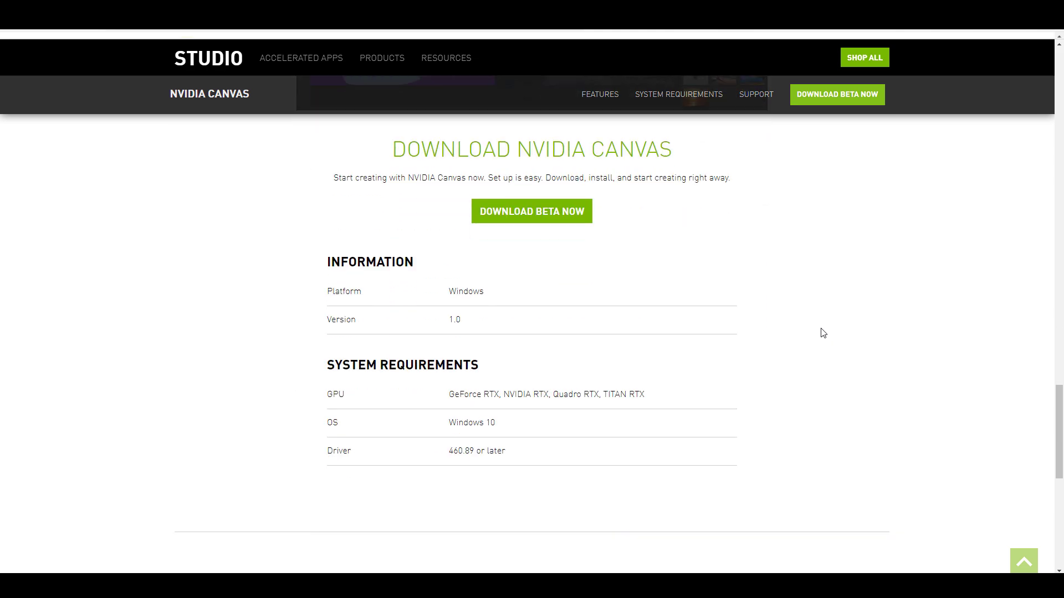
scroll(823, 332, "down", 3)
scroll(823, 332, "down", 1)
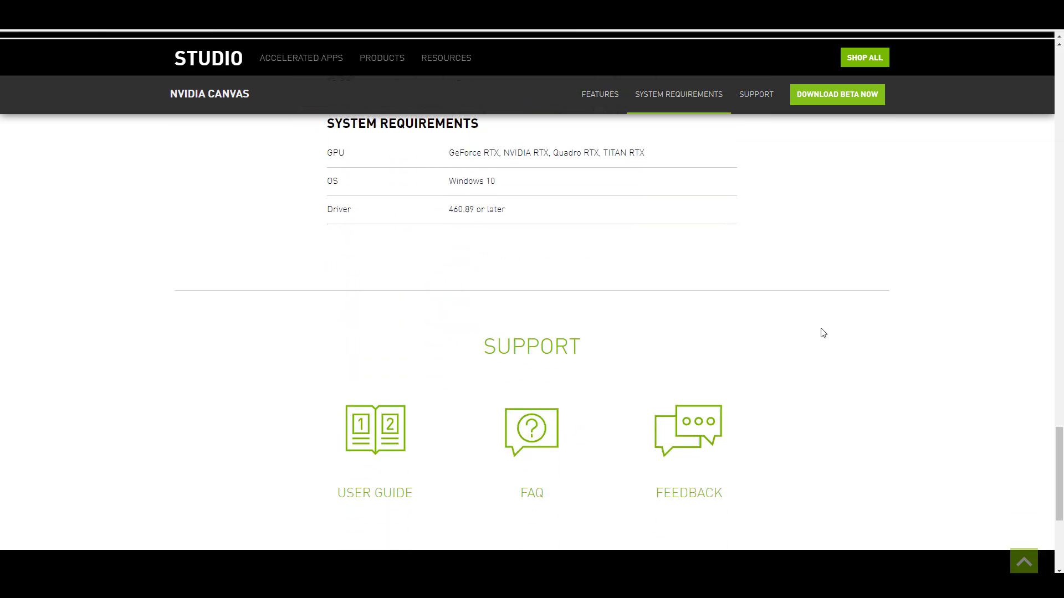
scroll(823, 332, "down", 3)
scroll(823, 332, "up", 10)
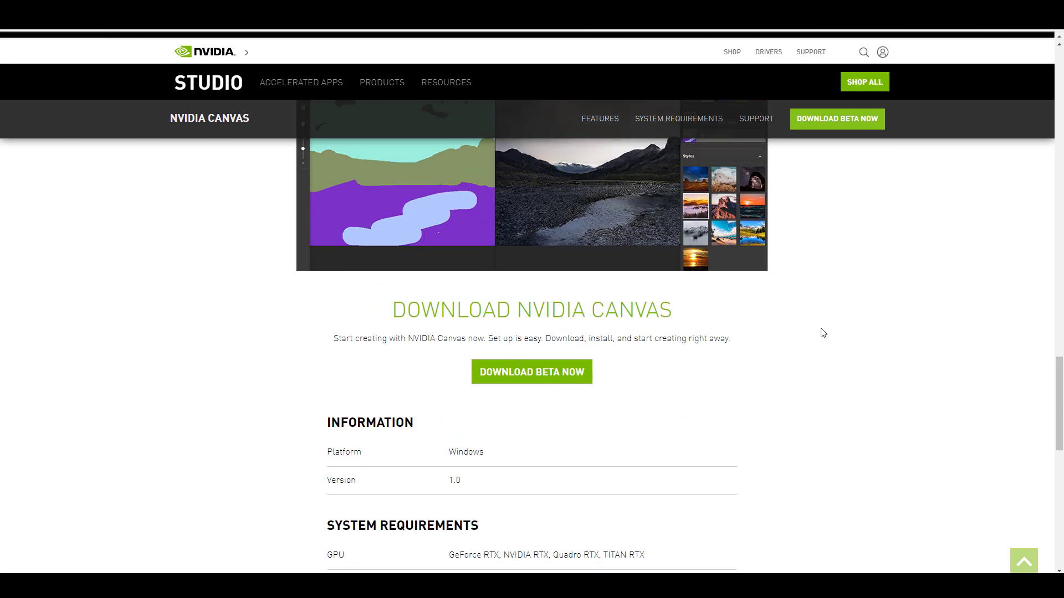
scroll(823, 332, "up", 8)
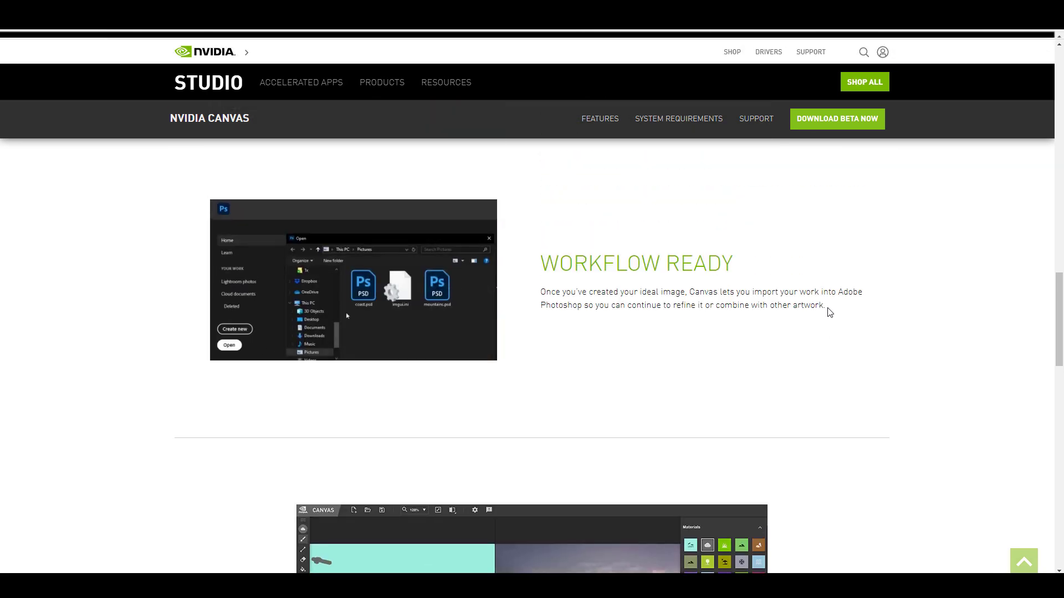
- Jump to the download section with Download Beta Now, then return to the top banner
left_click(857, 118)
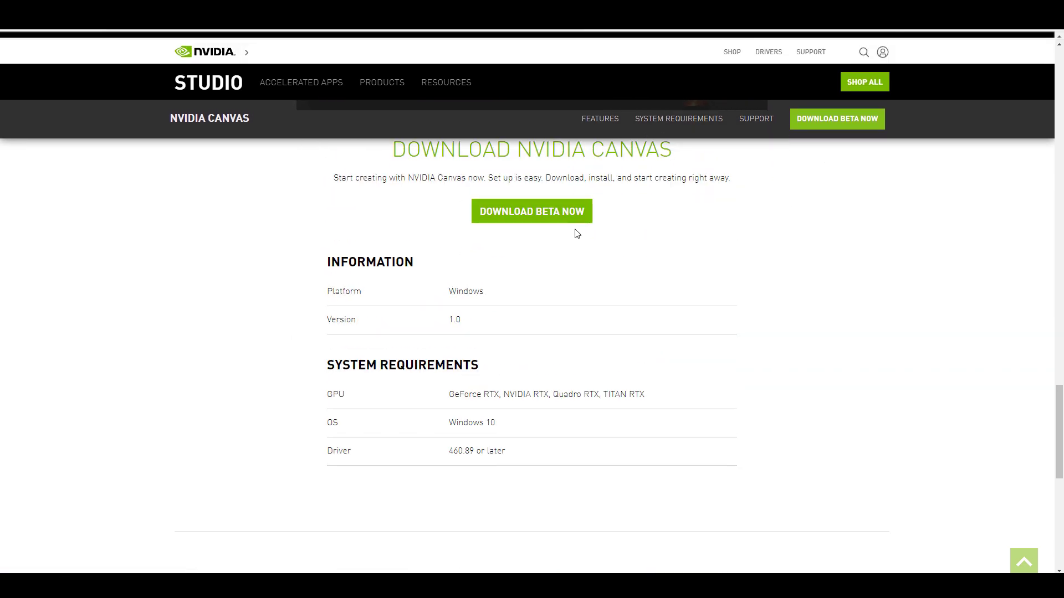
scroll(571, 233, "up", 10)
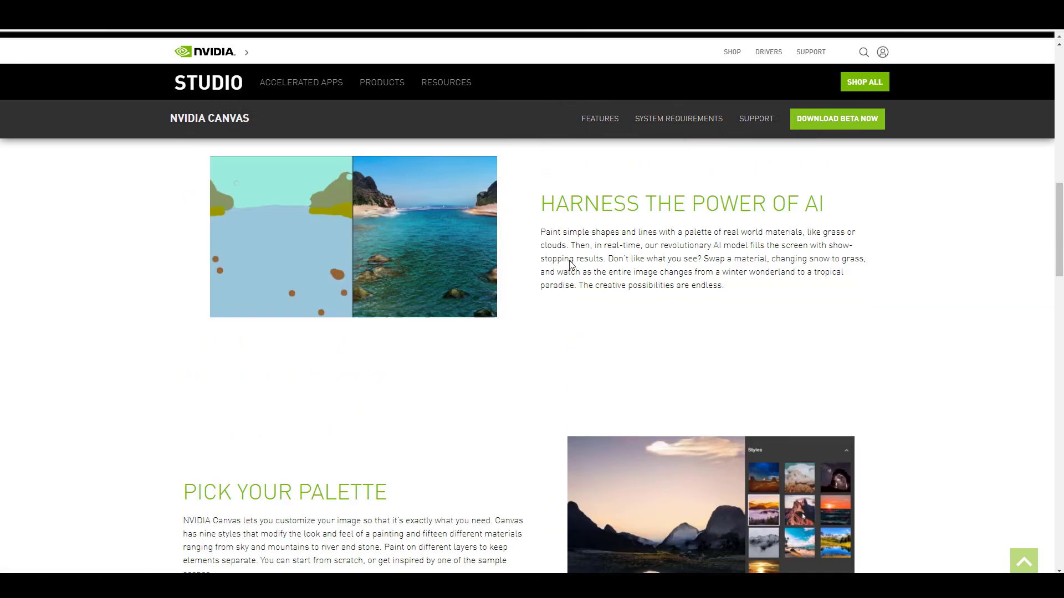
scroll(571, 265, "up", 10)
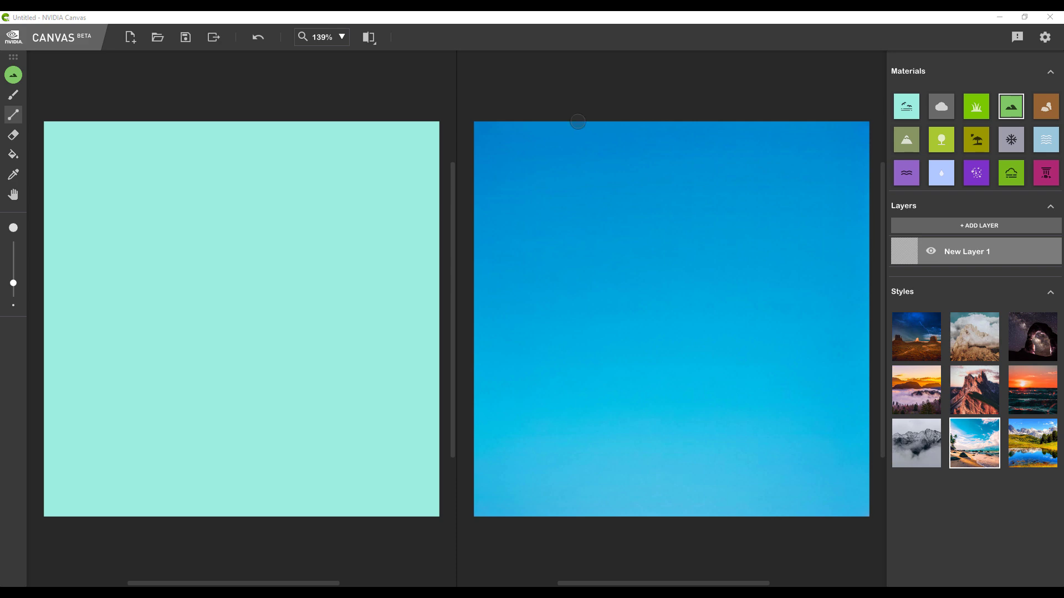
- Delete New Layer 6 and New Layer 5, keeping the sunset-over-fog style on the output
left_click(931, 409)
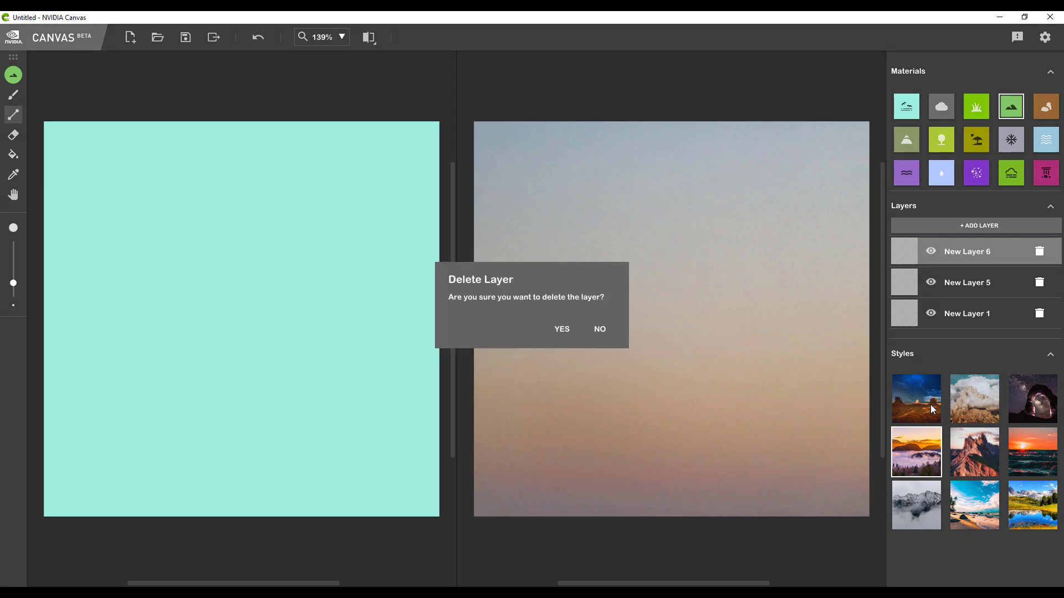
key("Return")
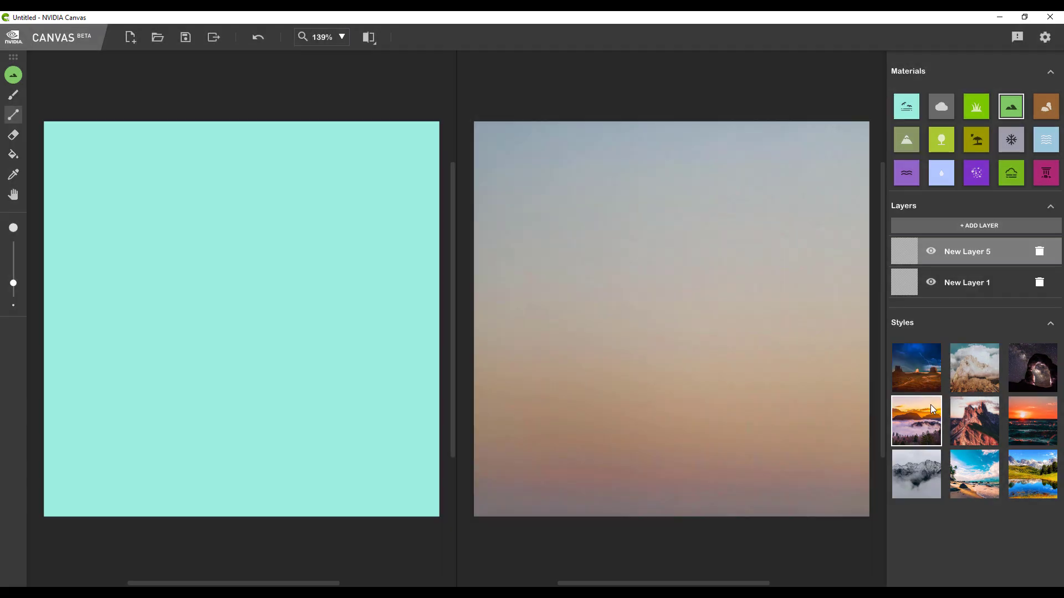
key("Delete")
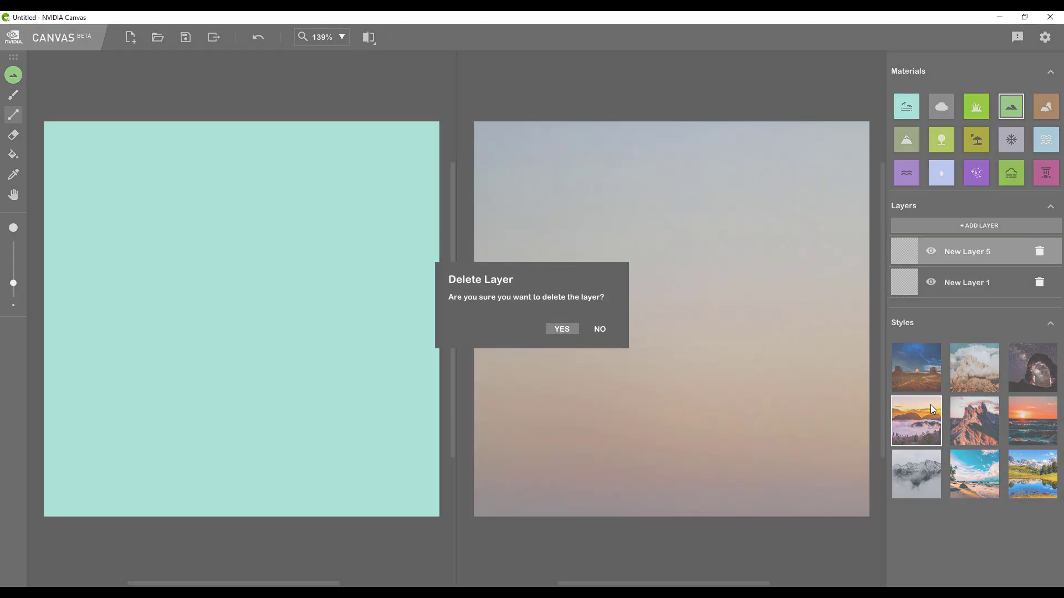
key("Return")
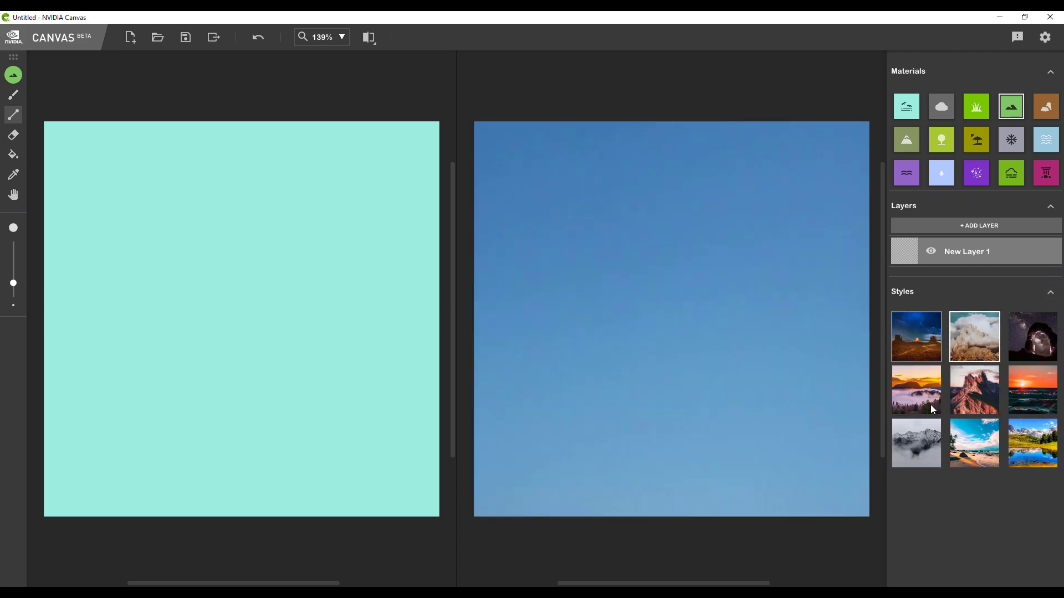
left_click(930, 409)
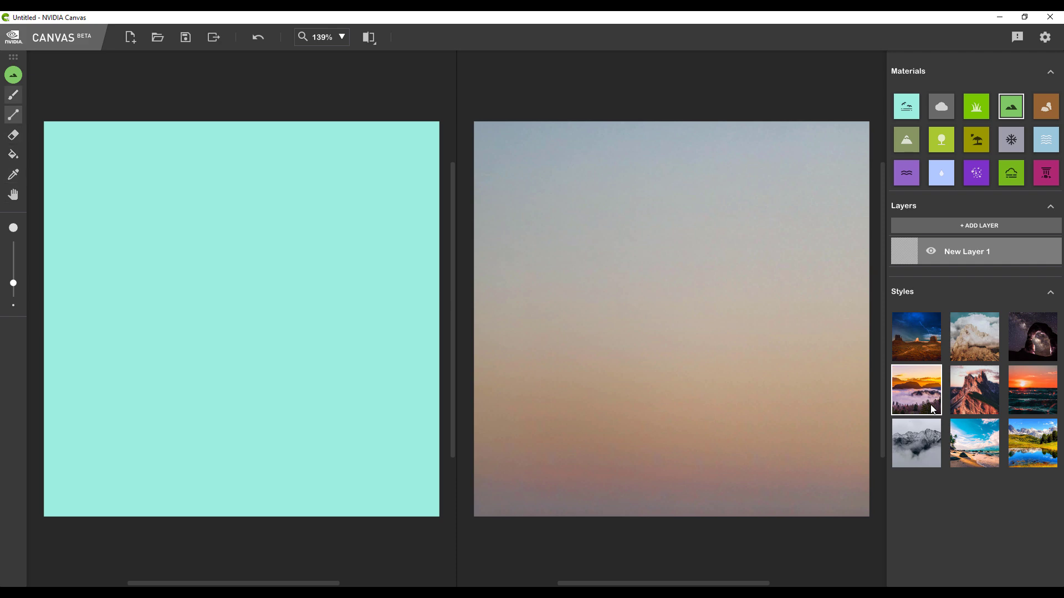
- Enlarge the brush and paint three Clouds-material blobs across the upper sky
key("bracketright")
key("bracketright")
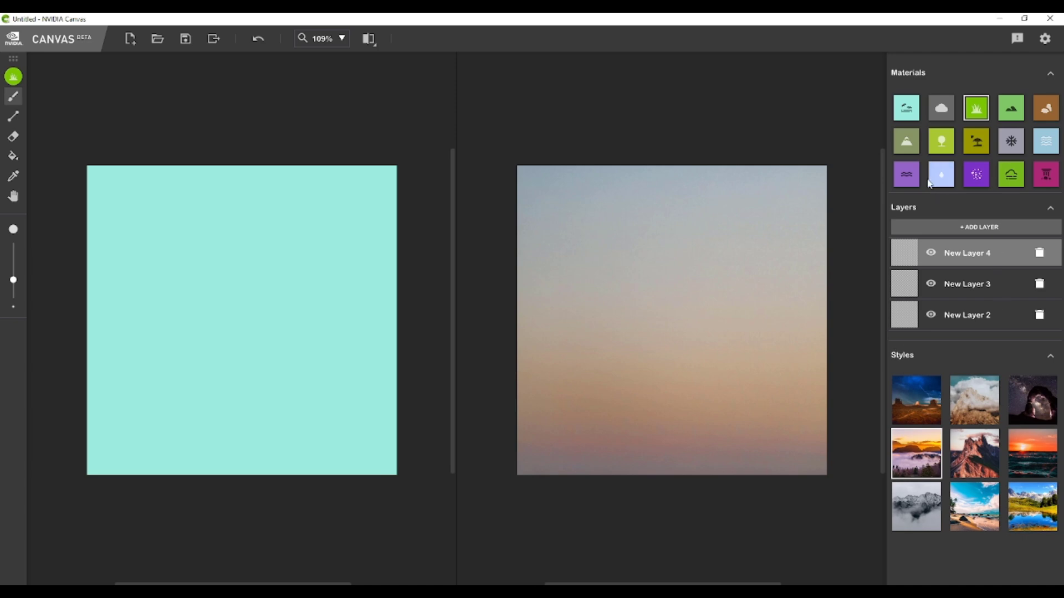
left_click(941, 112)
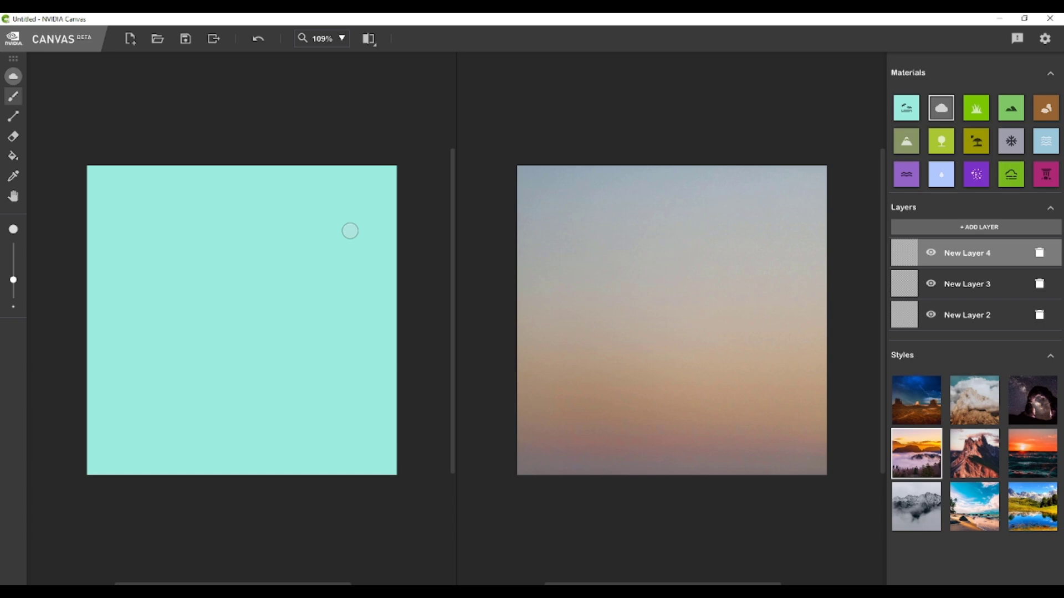
mouse_move(163, 238)
left_mouse_down()
mouse_move(141, 267)
mouse_move(168, 256)
mouse_move(169, 267)
mouse_move(122, 272)
mouse_move(136, 274)
mouse_move(136, 249)
mouse_move(161, 275)
mouse_move(178, 271)
mouse_move(174, 246)
mouse_move(192, 275)
mouse_move(235, 271)
mouse_move(267, 245)
mouse_move(294, 267)
mouse_move(225, 269)
mouse_move(382, 266)
left_mouse_up()
mouse_move(282, 254)
left_mouse_down()
mouse_move(313, 228)
mouse_move(302, 265)
mouse_move(298, 246)
left_mouse_up()
mouse_move(259, 284)
left_mouse_down()
mouse_move(218, 277)
mouse_move(221, 259)
left_mouse_up()
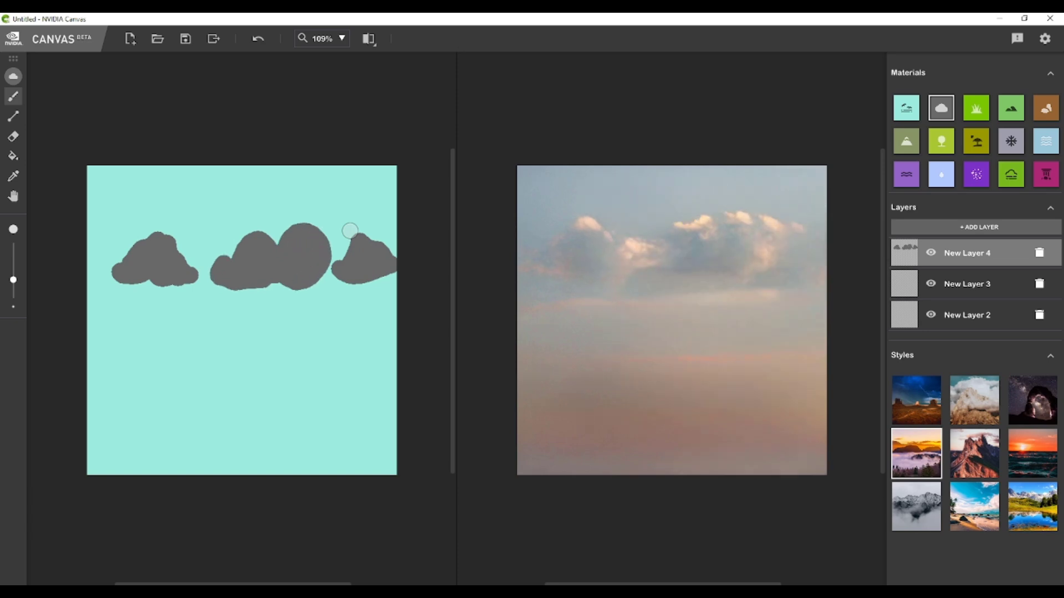
left_click_drag(357, 286, 395, 282)
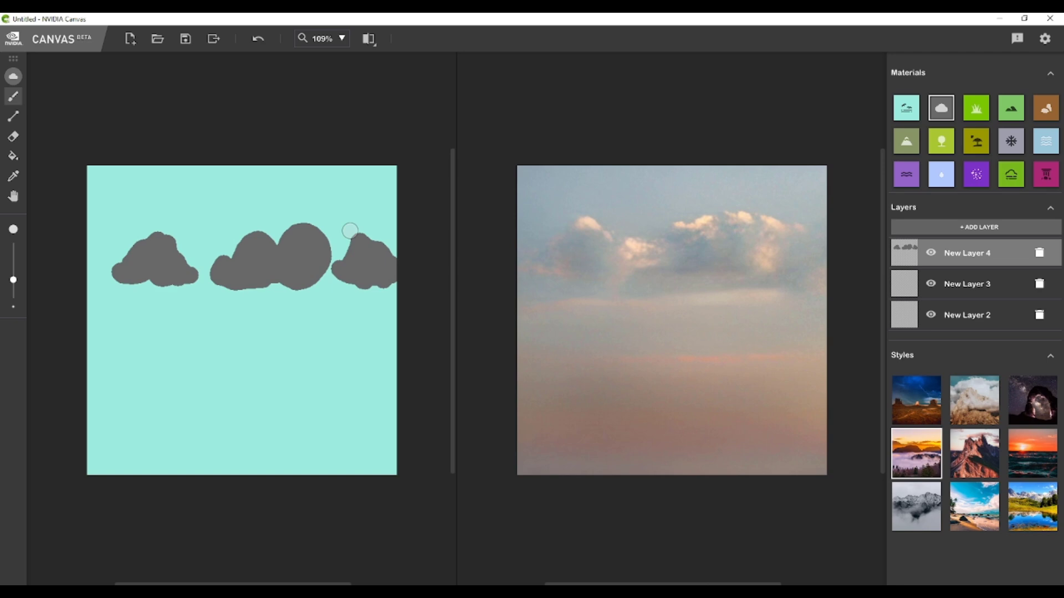
left_click(982, 112)
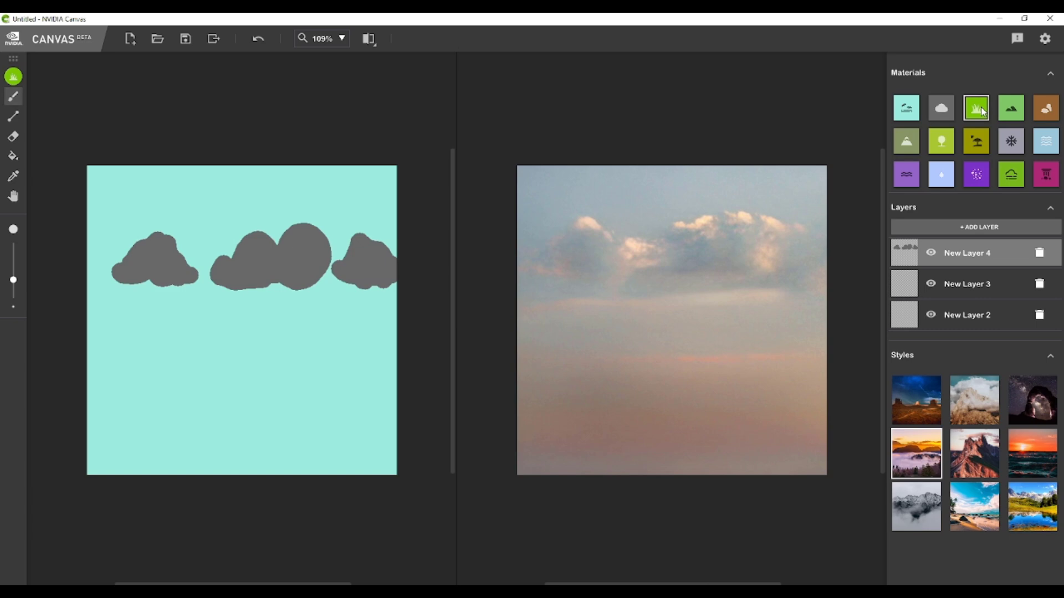
mouse_move(89, 465)
left_mouse_down()
mouse_move(140, 462)
mouse_move(145, 433)
mouse_move(159, 459)
mouse_move(190, 454)
mouse_move(204, 430)
mouse_move(243, 464)
mouse_move(380, 465)
mouse_move(391, 441)
left_mouse_up()
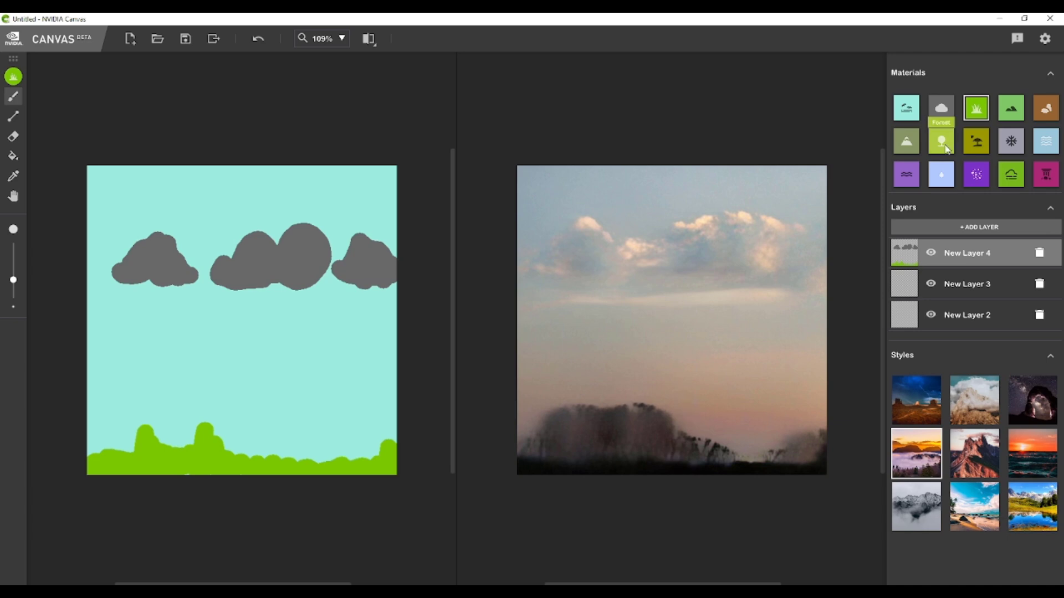
left_click(946, 147)
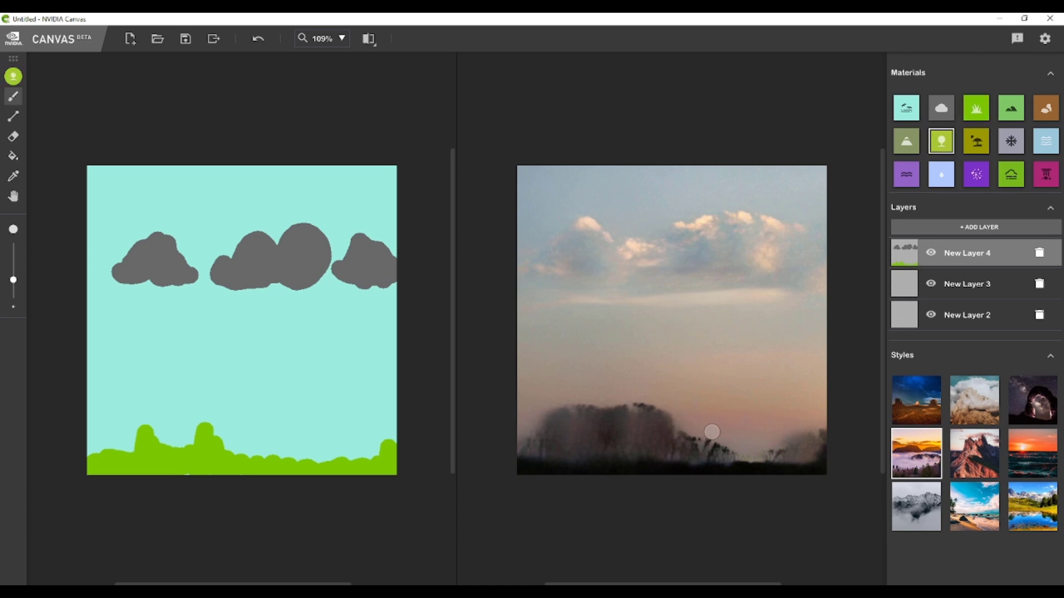
mouse_move(95, 447)
left_mouse_down()
mouse_move(123, 431)
mouse_move(139, 408)
mouse_move(157, 435)
left_mouse_up()
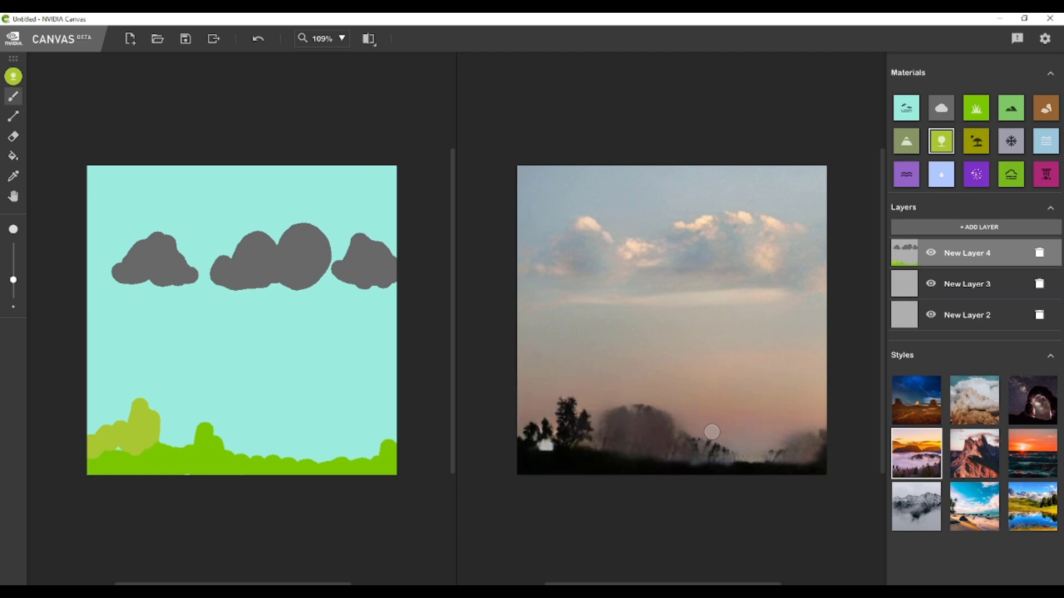
key("ctrl+z")
key("ctrl+z")
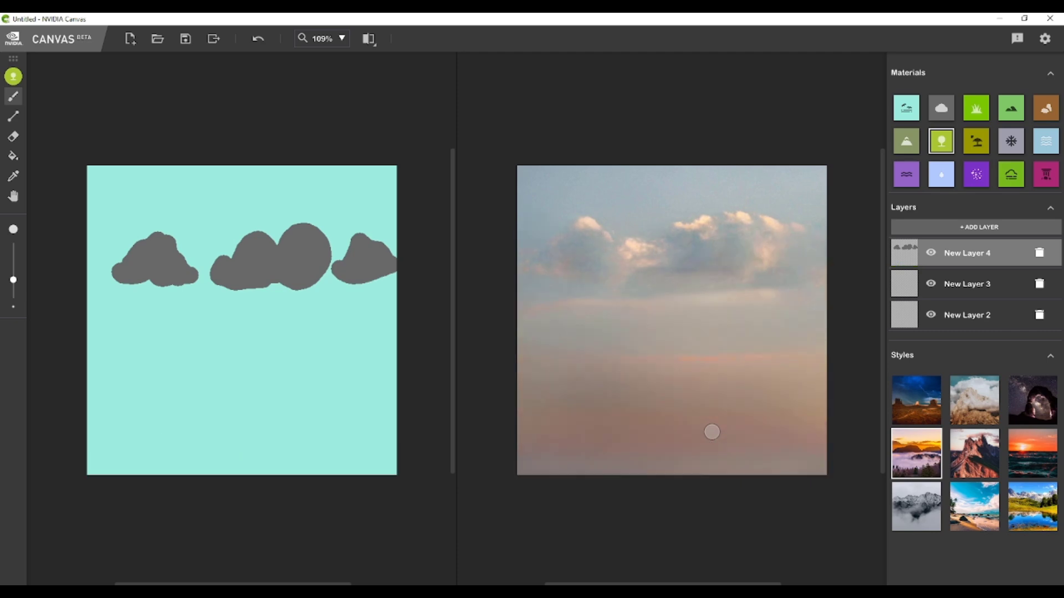
- On New Layer 3, brush a Grass band along the bottom and erase its bumpy left end
left_click(960, 287)
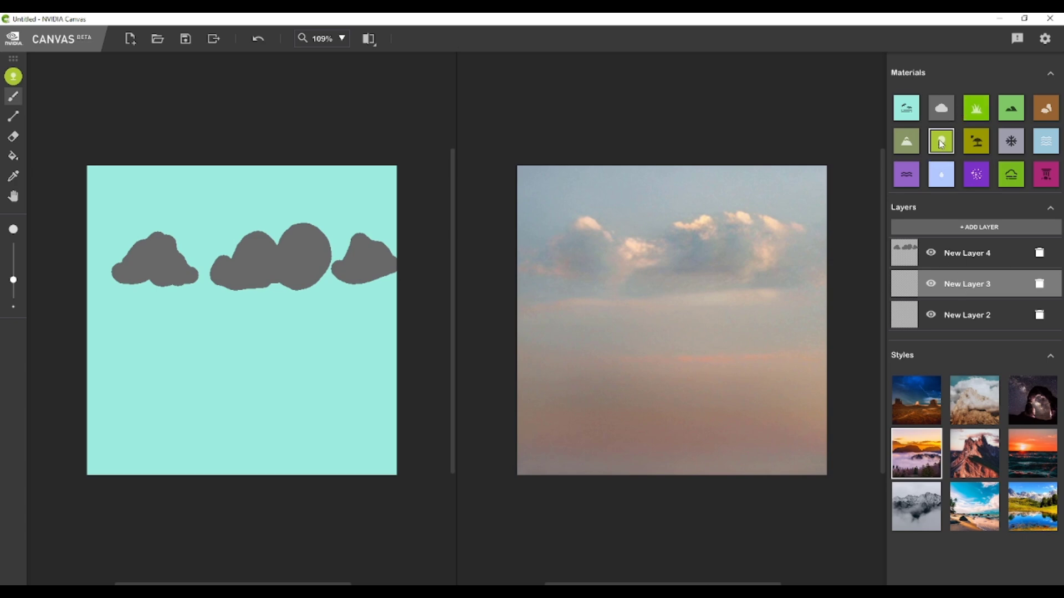
left_click(981, 111)
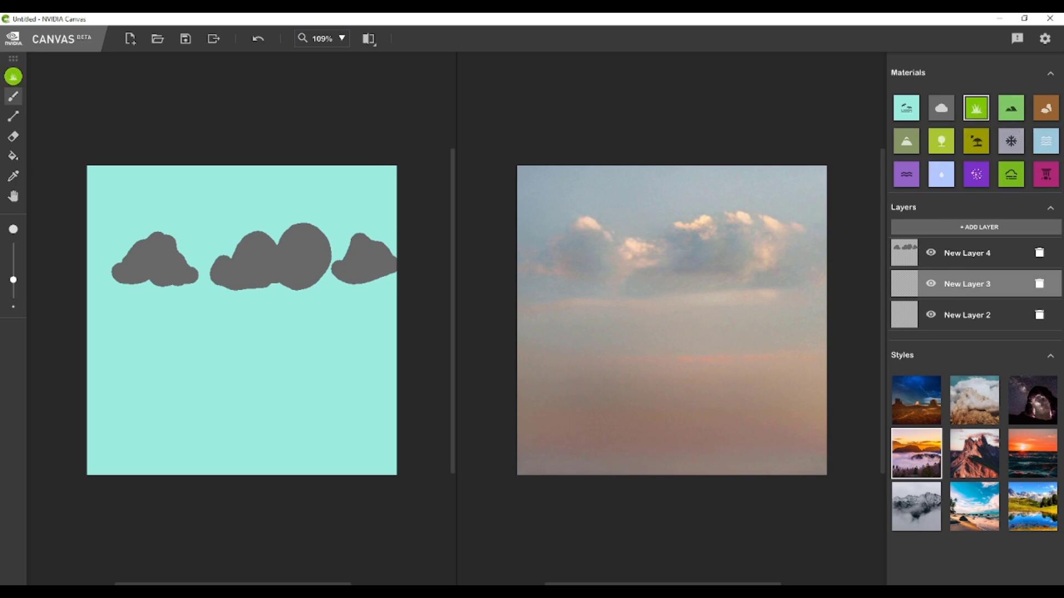
mouse_move(92, 465)
left_mouse_down()
mouse_move(368, 468)
mouse_move(393, 458)
mouse_move(178, 459)
left_mouse_up()
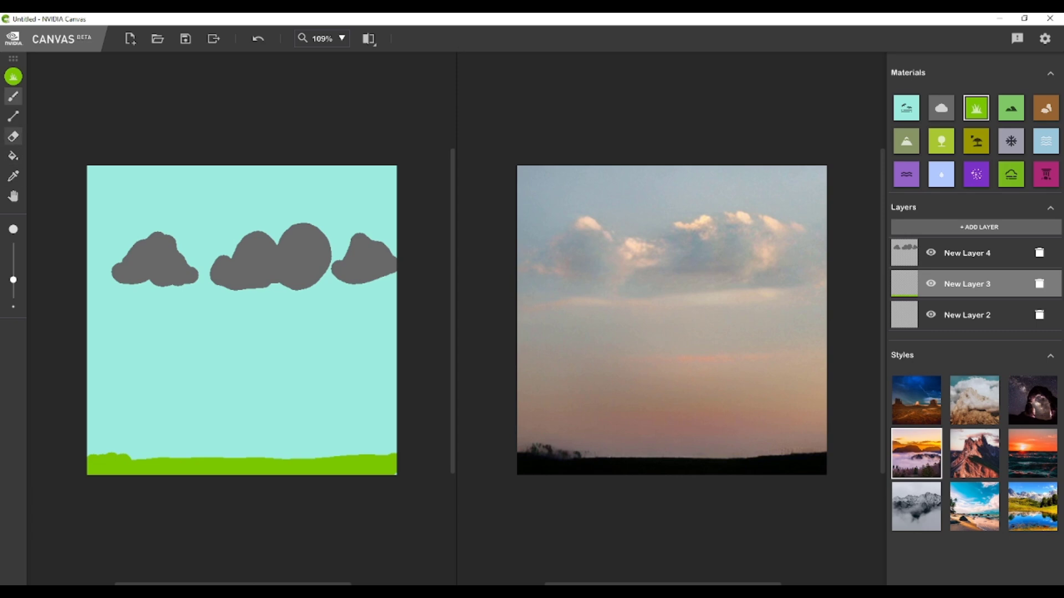
left_click(14, 136)
mouse_move(128, 454)
left_mouse_down()
mouse_move(89, 459)
mouse_move(130, 459)
left_mouse_up()
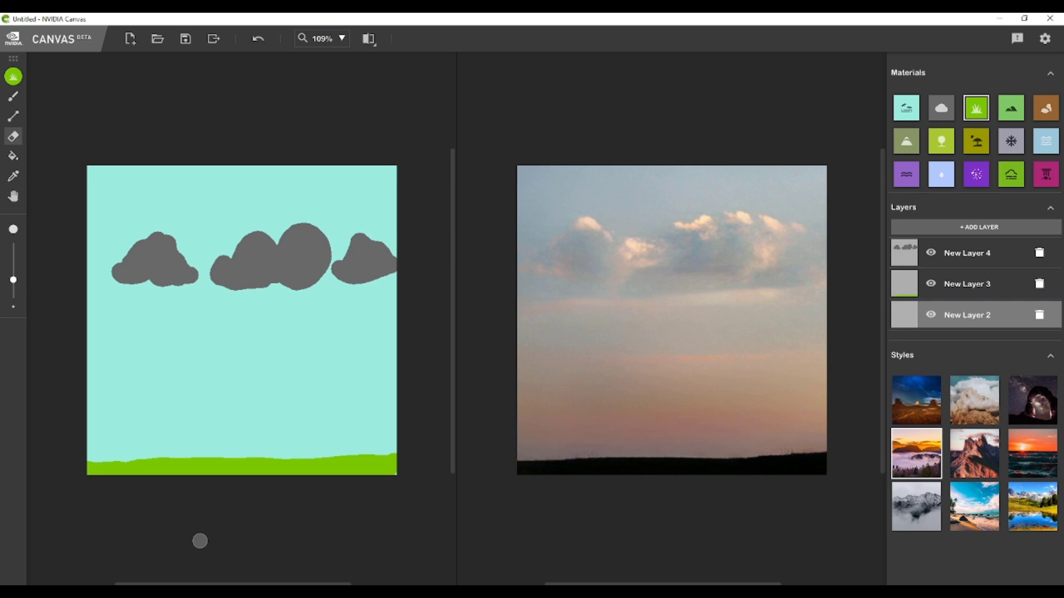
- Paint brown rock outcrops above the grass with the rock material, erasing the tall spire
left_click(972, 149)
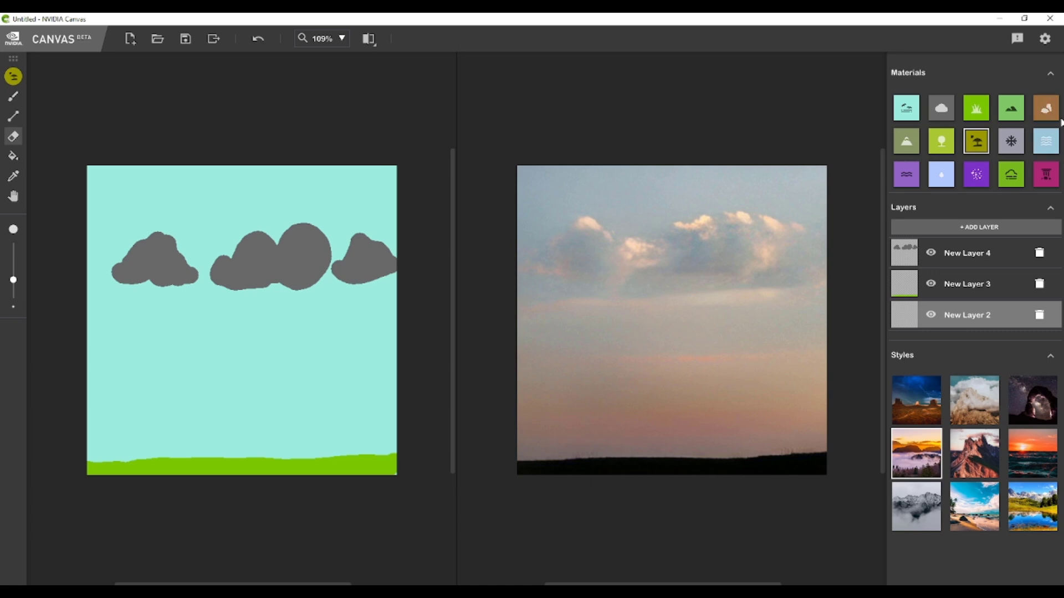
left_click(1046, 113)
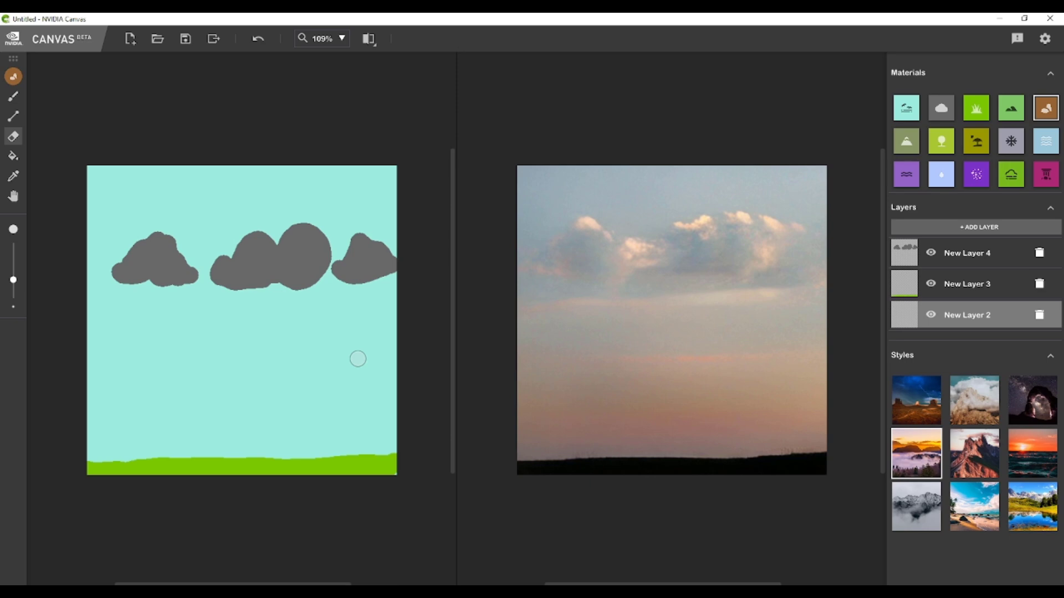
key("b")
mouse_move(91, 443)
left_mouse_down()
mouse_move(143, 438)
mouse_move(144, 452)
mouse_move(201, 440)
mouse_move(219, 429)
mouse_move(203, 419)
mouse_move(239, 451)
mouse_move(149, 449)
left_mouse_up()
mouse_move(241, 452)
left_mouse_down()
mouse_move(280, 442)
mouse_move(289, 409)
mouse_move(302, 453)
mouse_move(275, 452)
mouse_move(392, 444)
mouse_move(330, 452)
left_mouse_up()
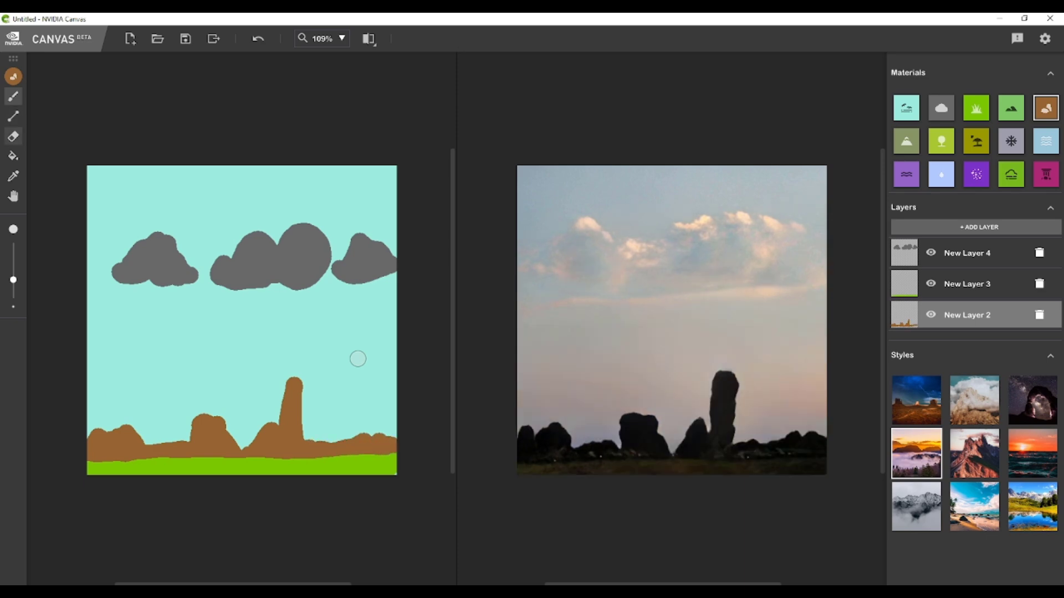
key("e")
left_click_drag(295, 383, 286, 421)
key("b")
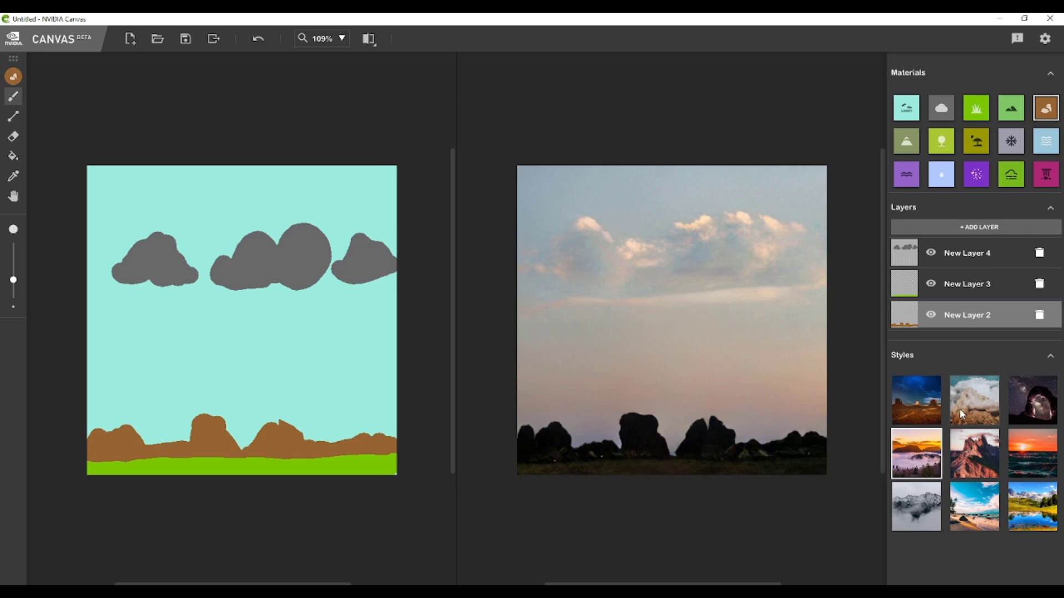
- Preview the beach, sunset and lake styles, settling on the foggy style
left_click(979, 503)
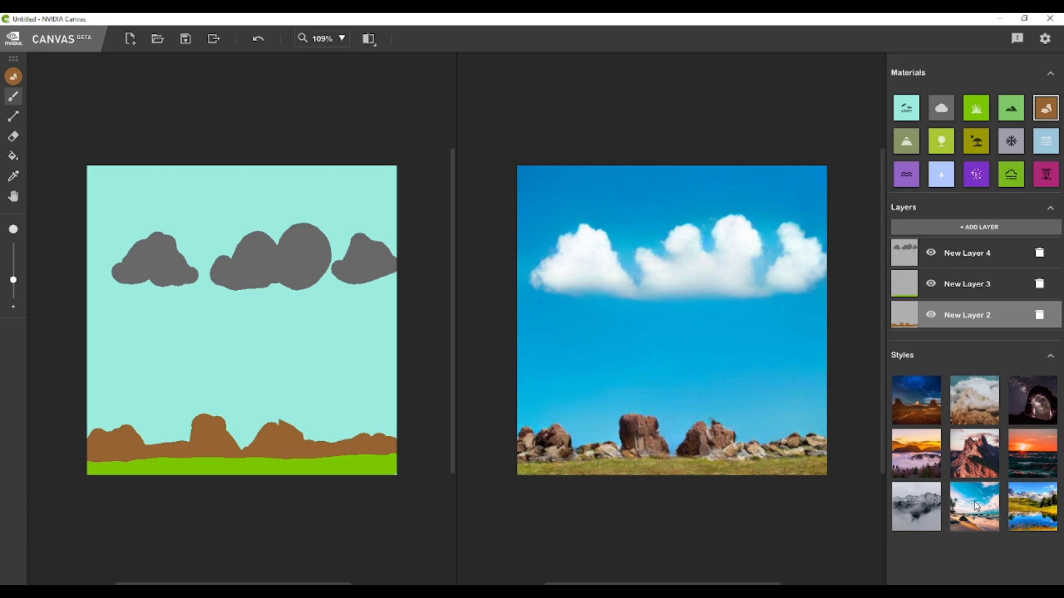
left_click(1028, 451)
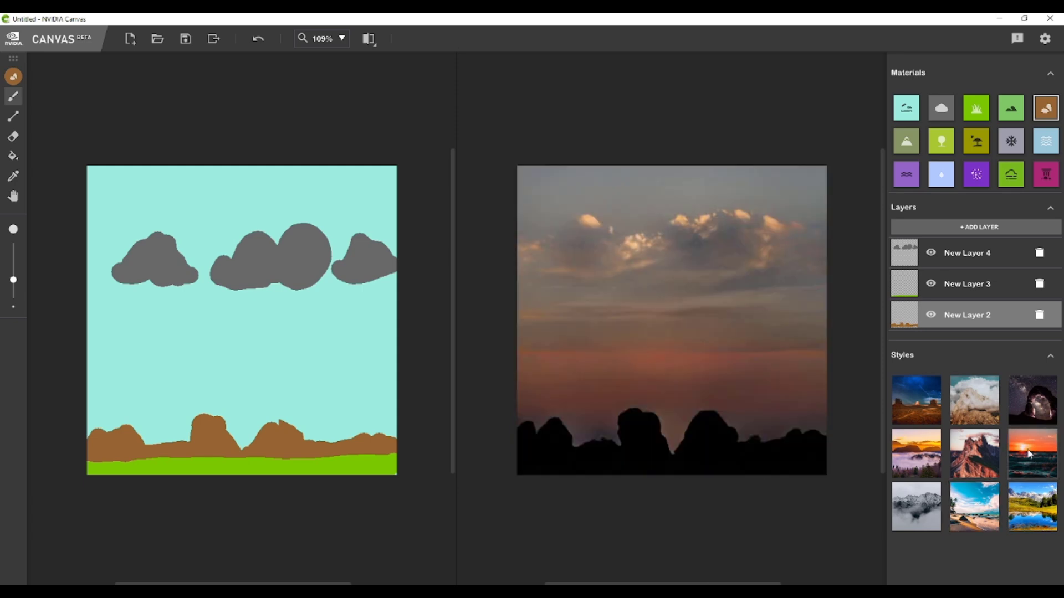
left_click(1038, 511)
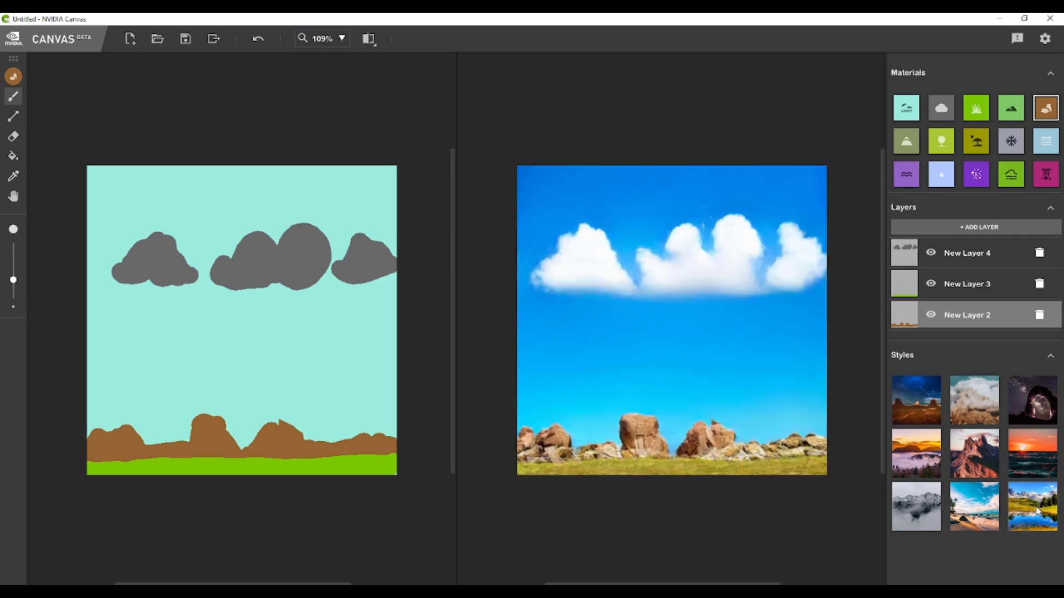
left_click(920, 520)
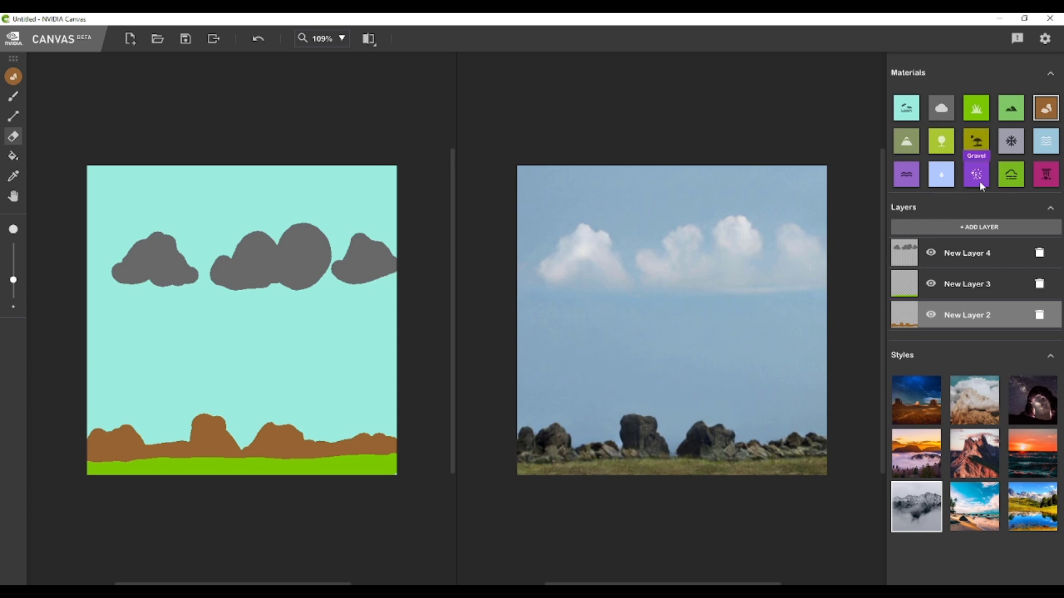
- Add a new layer and paint a thin Water stream between the rocks with a smaller brush
left_click(943, 148)
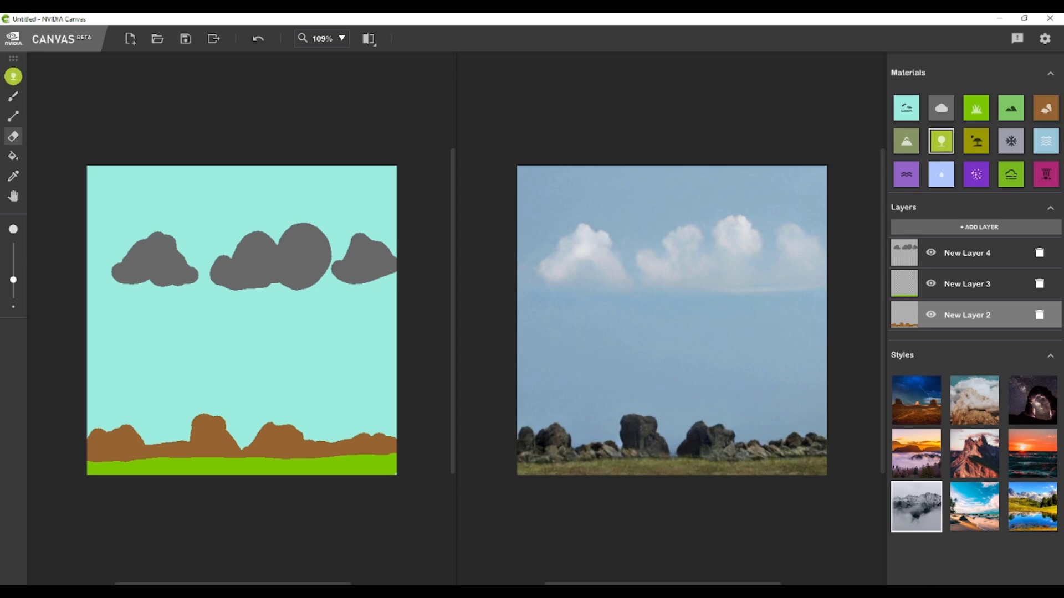
left_click(979, 141)
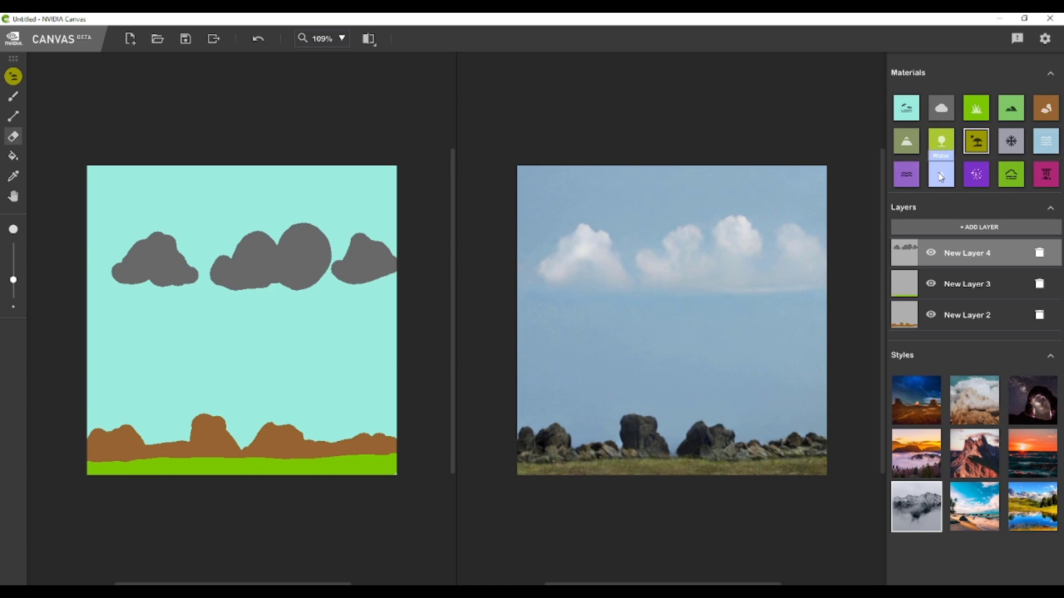
left_click(940, 176)
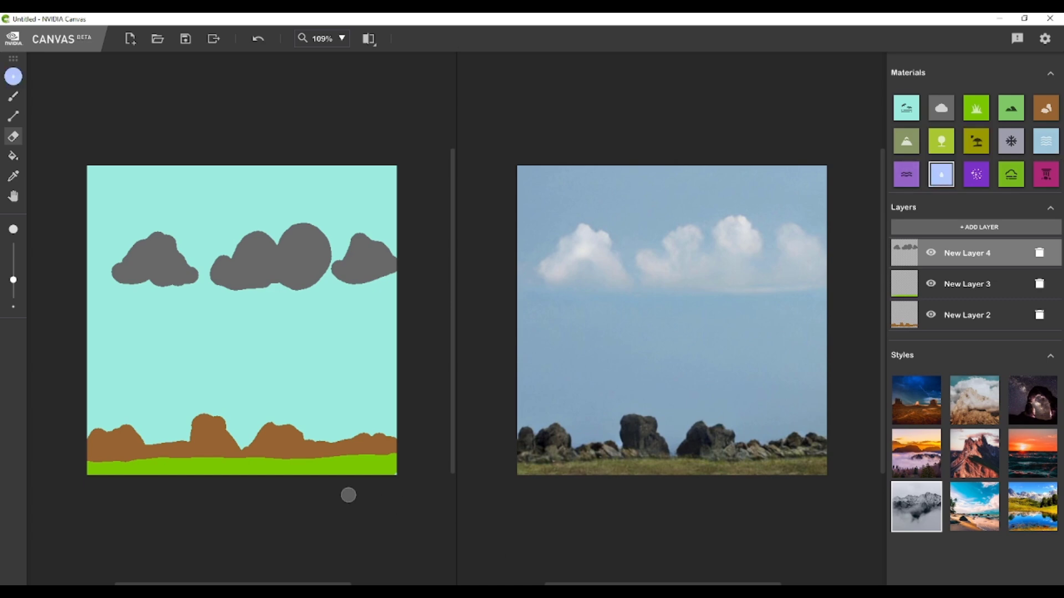
left_click(952, 231)
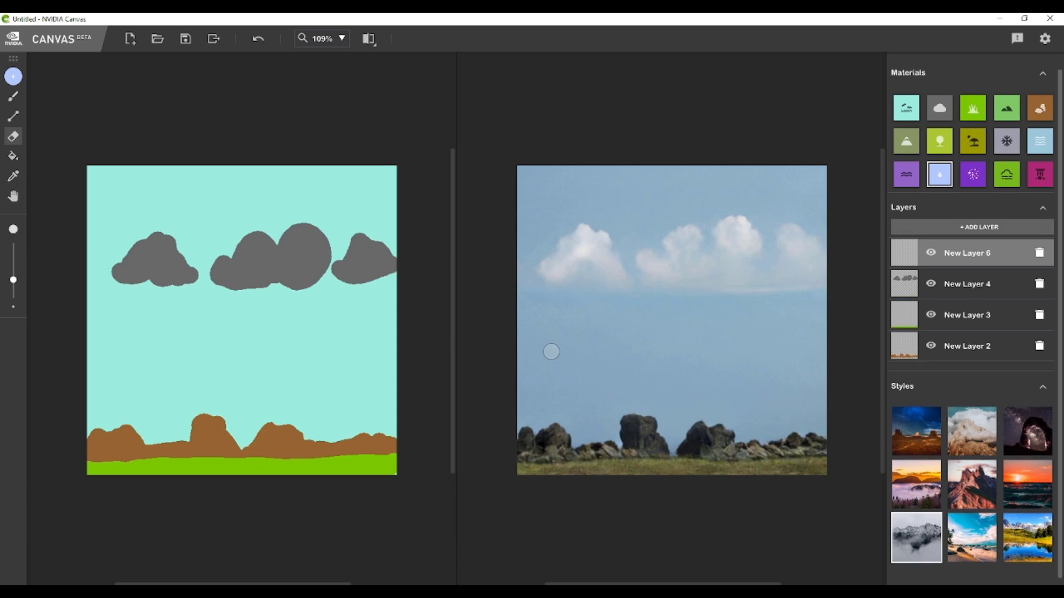
key("bracketleft")
key("bracketleft")
key("bracketleft")
key("b")
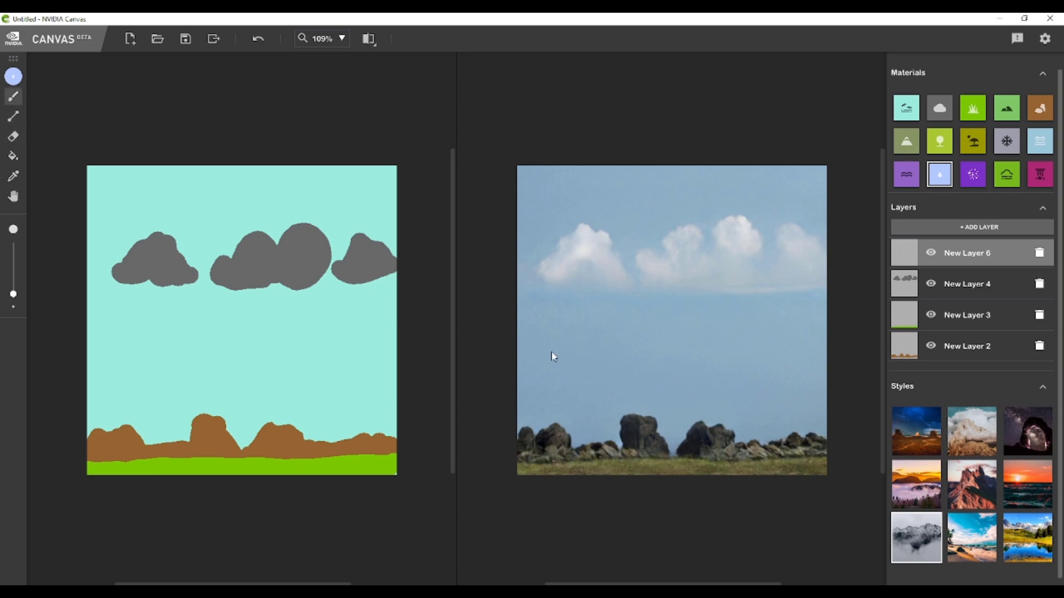
mouse_move(240, 448)
left_mouse_down()
mouse_move(257, 472)
mouse_move(227, 474)
left_mouse_up()
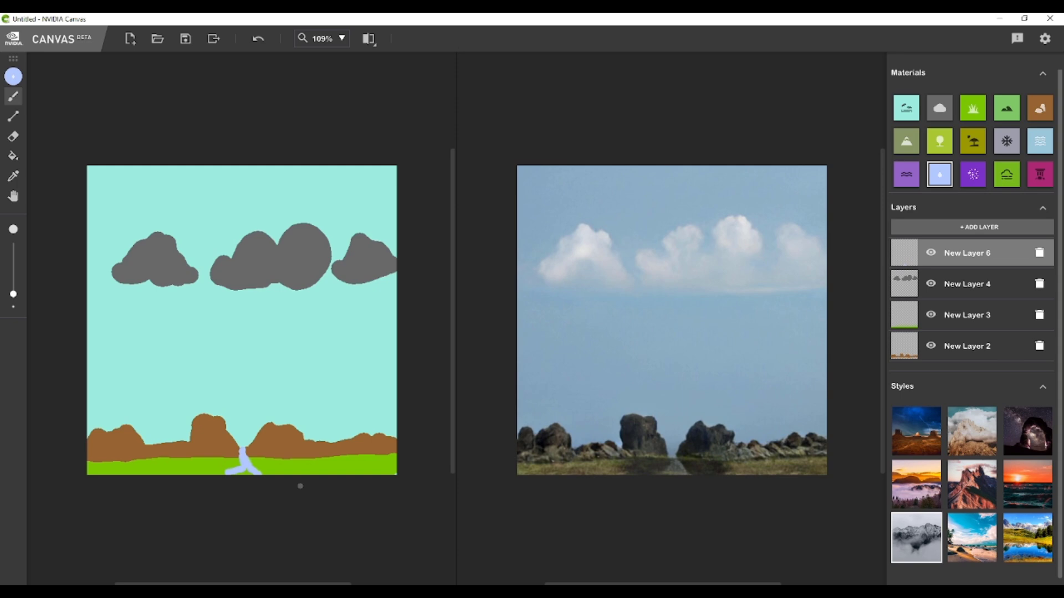
- Choose the stone-structure material and paint a block over the left hills
key("bracketleft")
left_click(1040, 174)
mouse_move(141, 394)
left_mouse_down()
mouse_move(176, 413)
mouse_move(173, 441)
mouse_move(146, 441)
mouse_move(150, 409)
left_mouse_up()
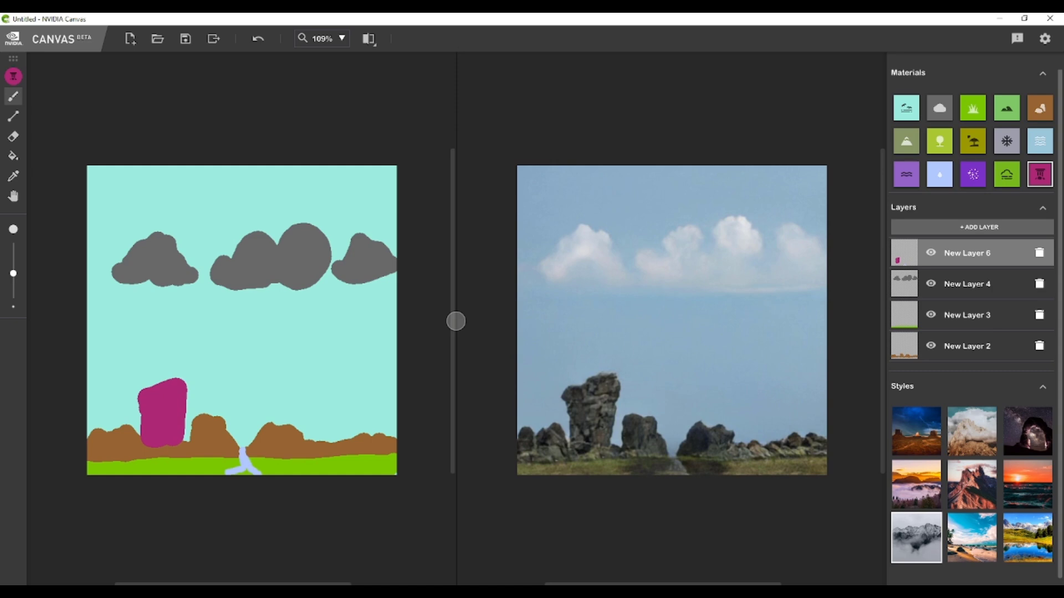
- Paint magenta arch frames with open centres on the left and at the right edge, narrowing the right opening
mouse_move(177, 388)
left_mouse_down()
mouse_move(227, 393)
mouse_move(227, 435)
mouse_move(186, 439)
mouse_move(195, 424)
left_mouse_up()
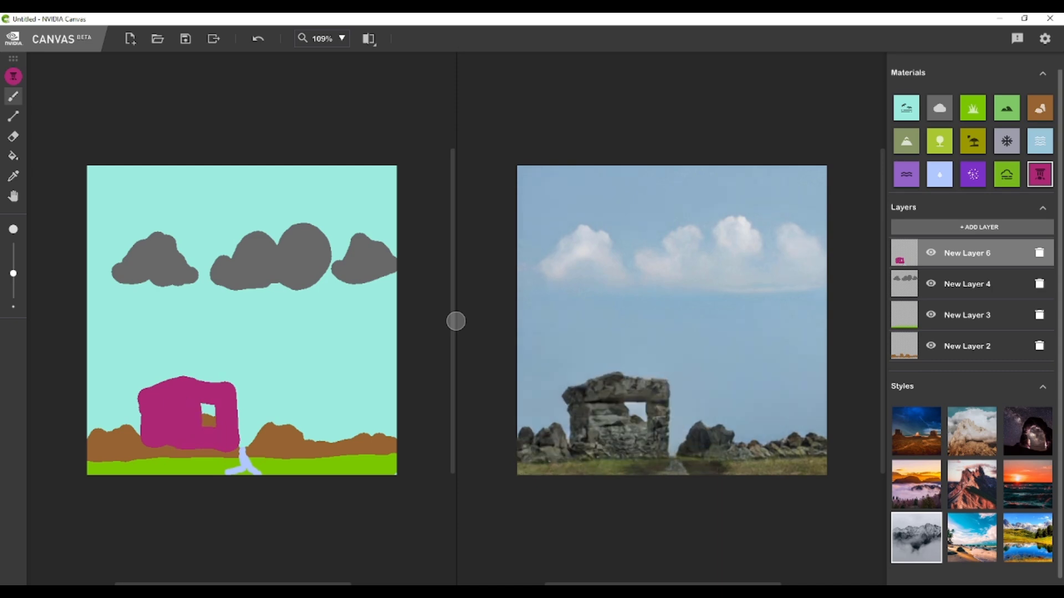
mouse_move(394, 382)
left_mouse_down()
mouse_move(334, 382)
mouse_move(334, 447)
mouse_move(370, 448)
mouse_move(389, 392)
left_mouse_up()
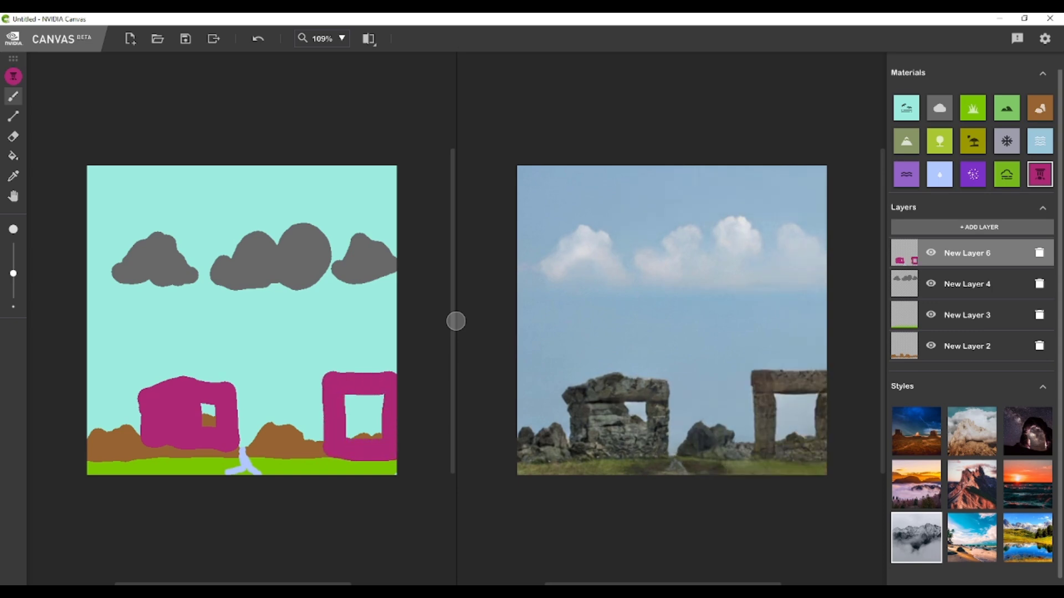
mouse_move(351, 396)
left_mouse_down()
mouse_move(363, 435)
mouse_move(348, 432)
mouse_move(380, 426)
left_mouse_up()
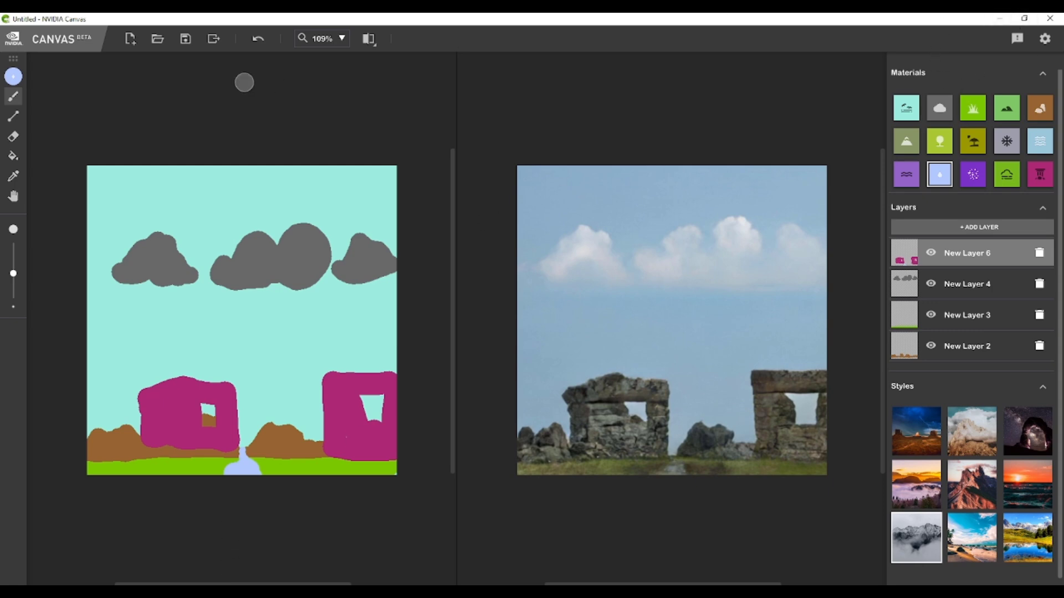
- Check the export file types, keep PSD, cancel without saving, then scroll the NVIDIA Canvas download page
left_click(214, 38)
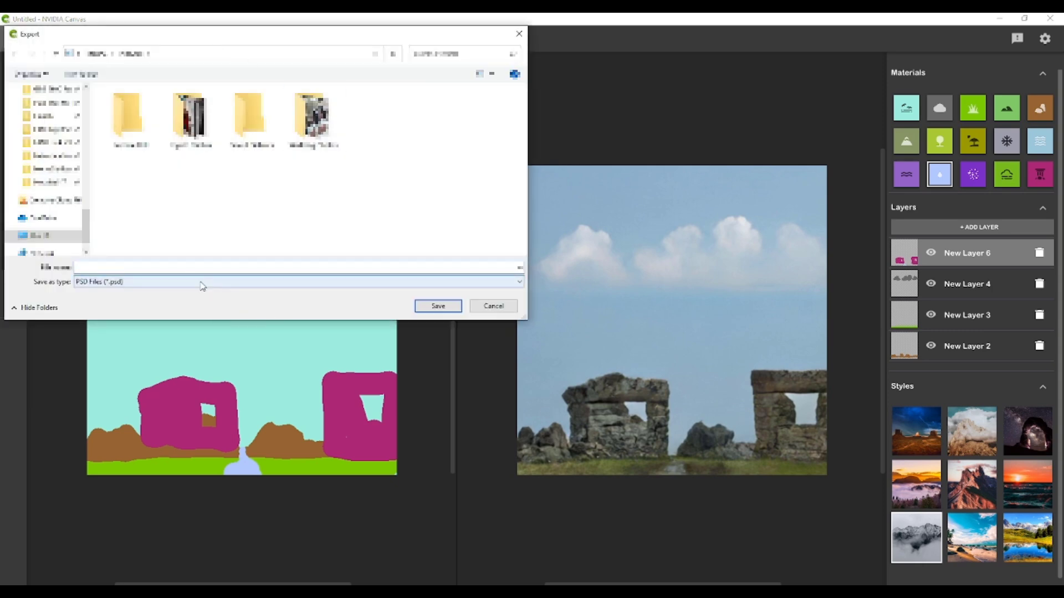
left_click(200, 282)
left_click(200, 282)
left_click(509, 306)
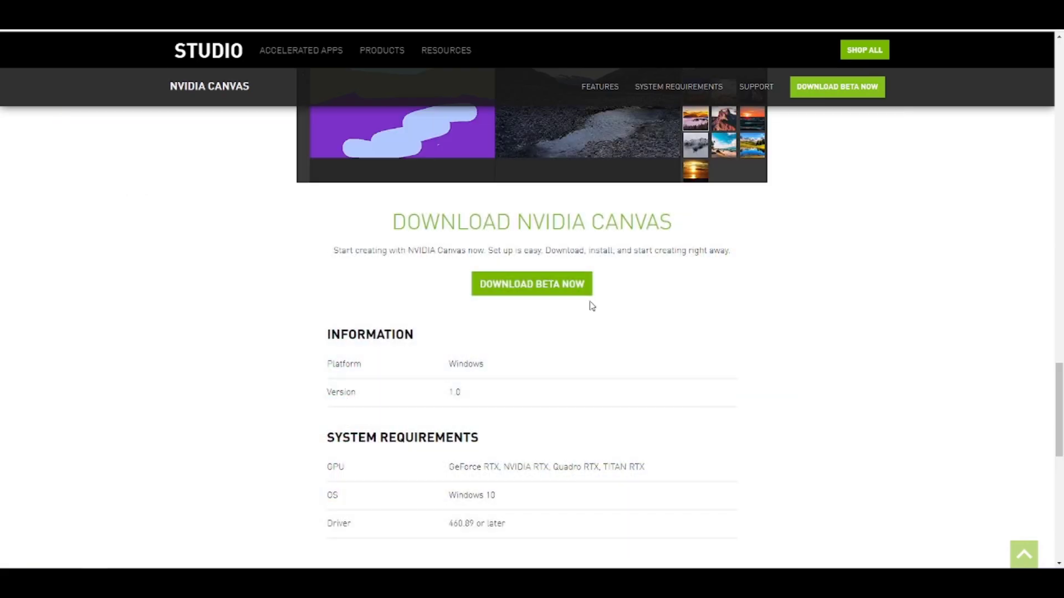
scroll(516, 377, "up", 5)
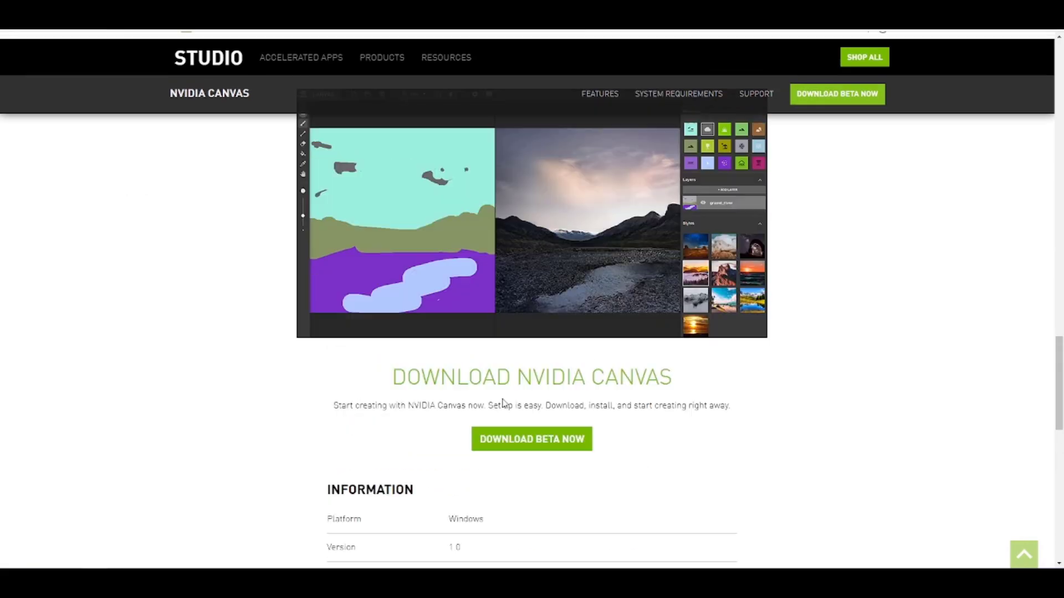